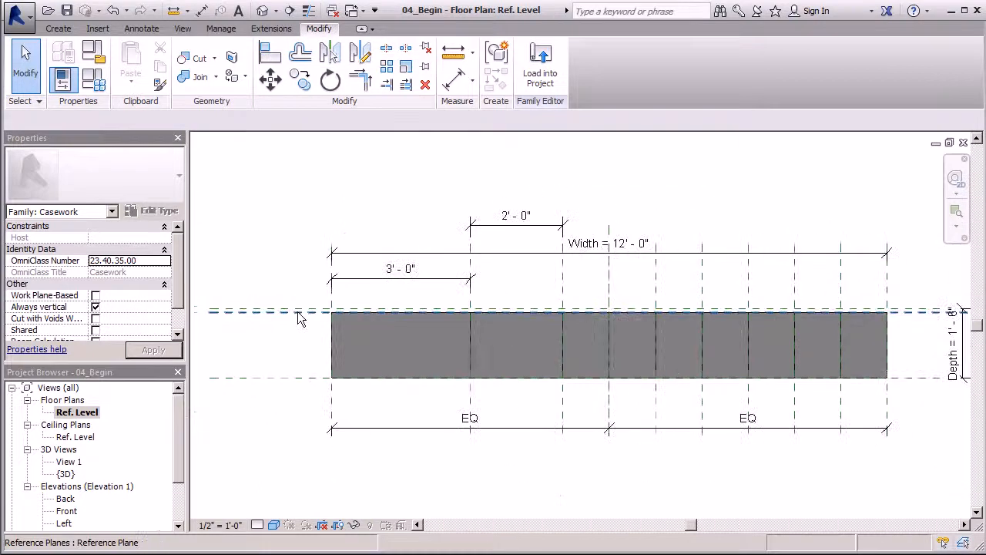
Extend the back edges of the four rightmost casework extrusions to the Back reference plane
click(484, 340)
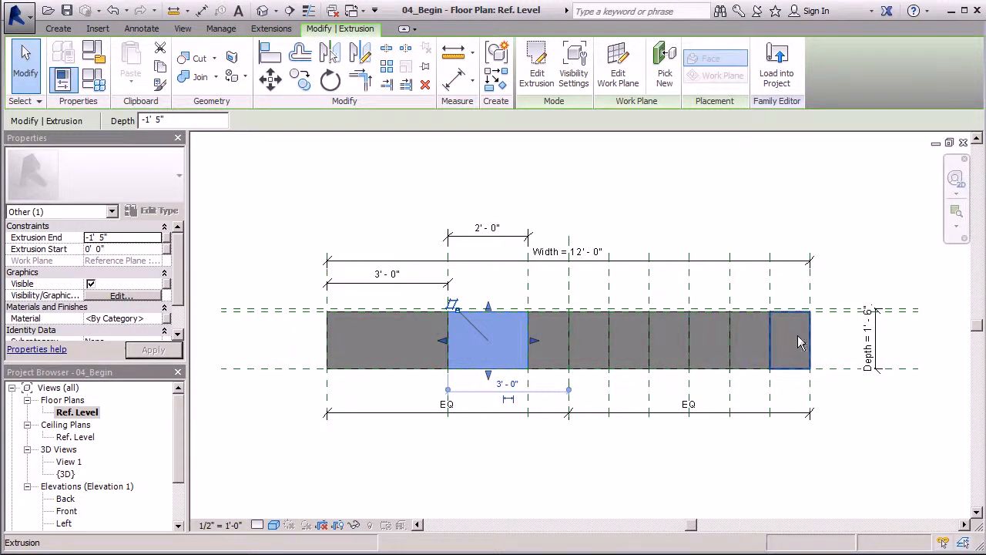
click(898, 269)
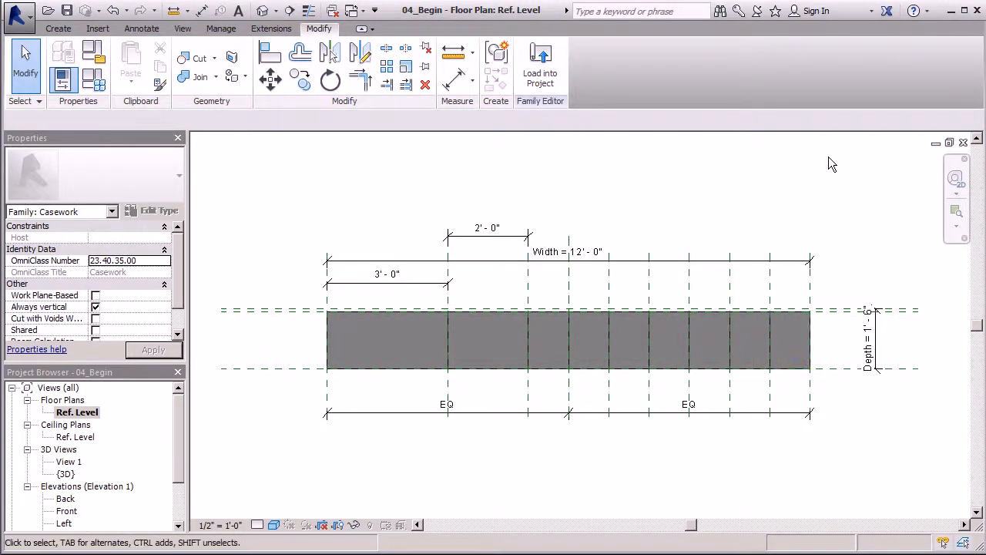
scroll(789, 314, up, 5)
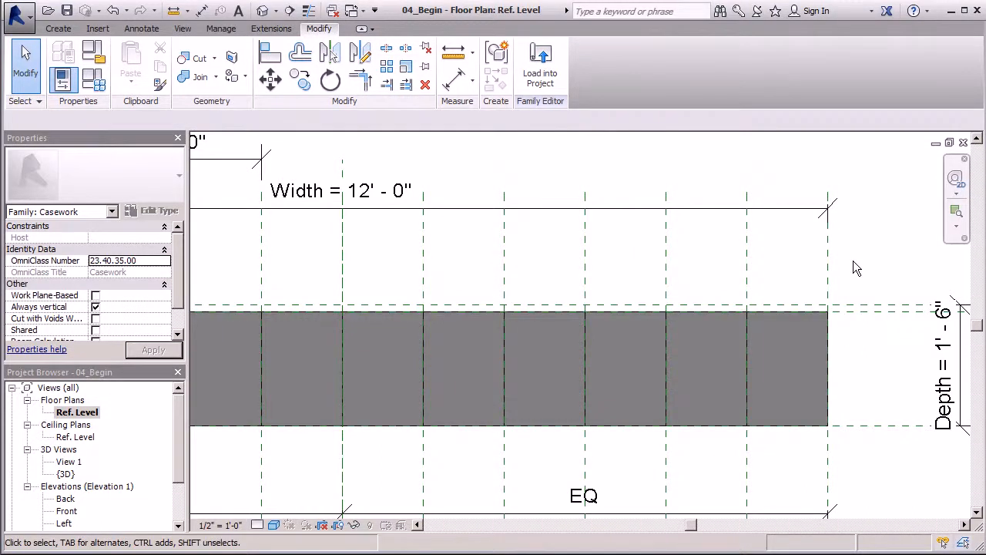
click(799, 322)
drag(788, 312, 788, 306)
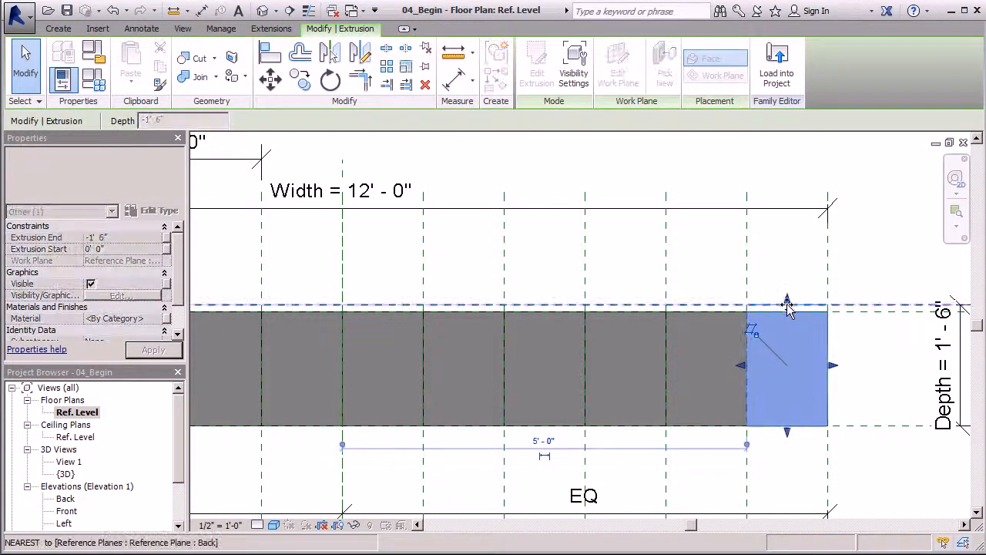
click(788, 273)
click(709, 324)
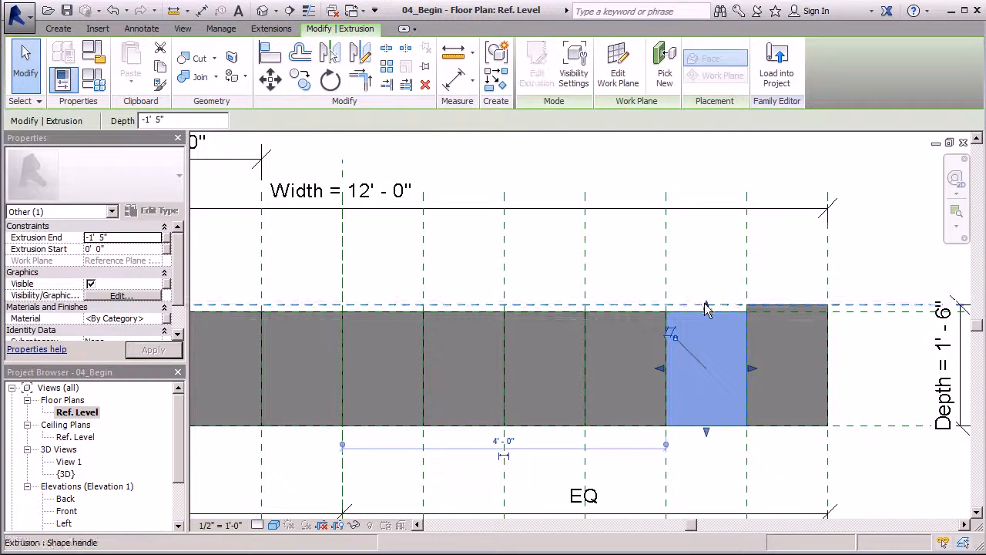
click(636, 329)
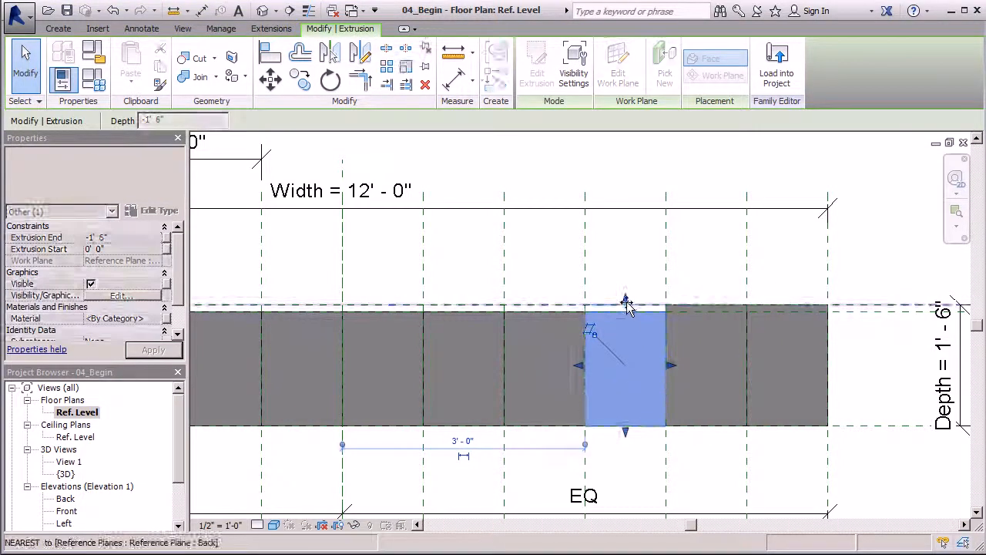
click(570, 311)
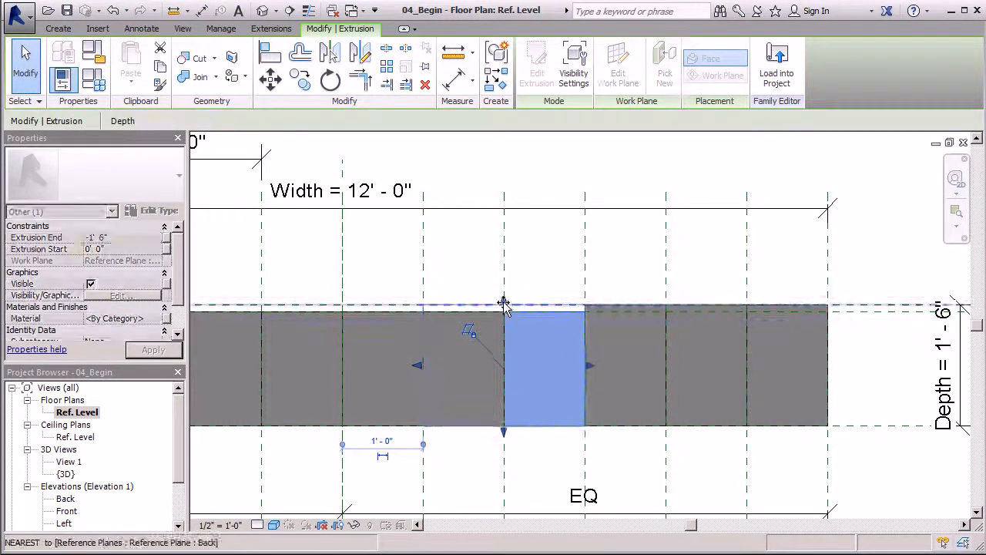
Extend the back edges of the three remaining extrusions on the left to the Back reference plane
key(Escape)
scroll(301, 312, down, 2)
click(447, 311)
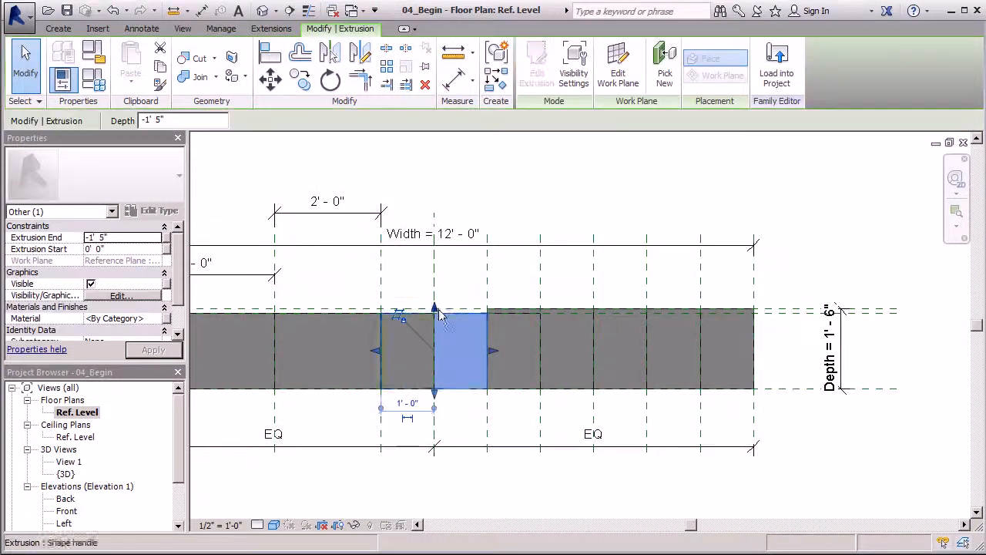
drag(434, 307, 435, 303)
scroll(417, 337, down, 3)
scroll(416, 336, up, 5)
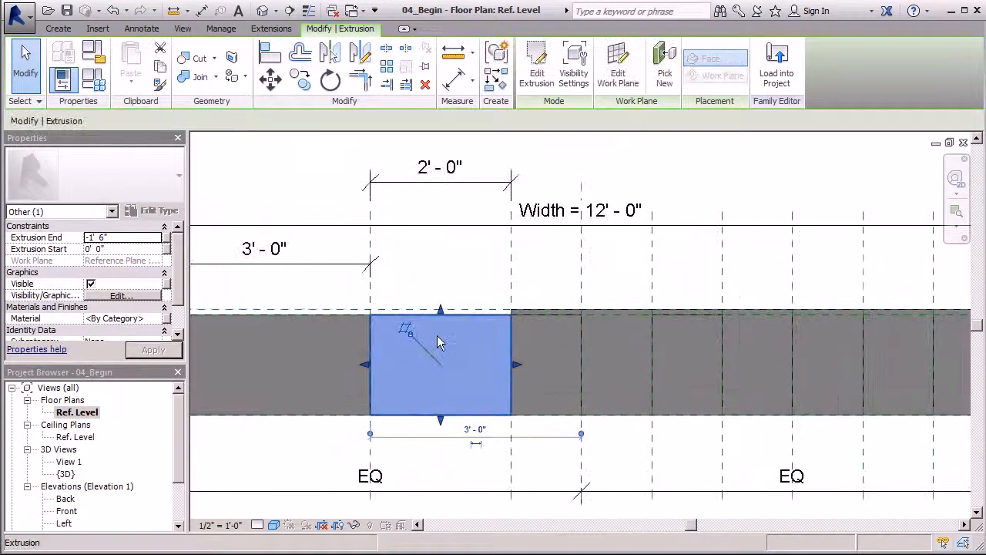
key(Escape)
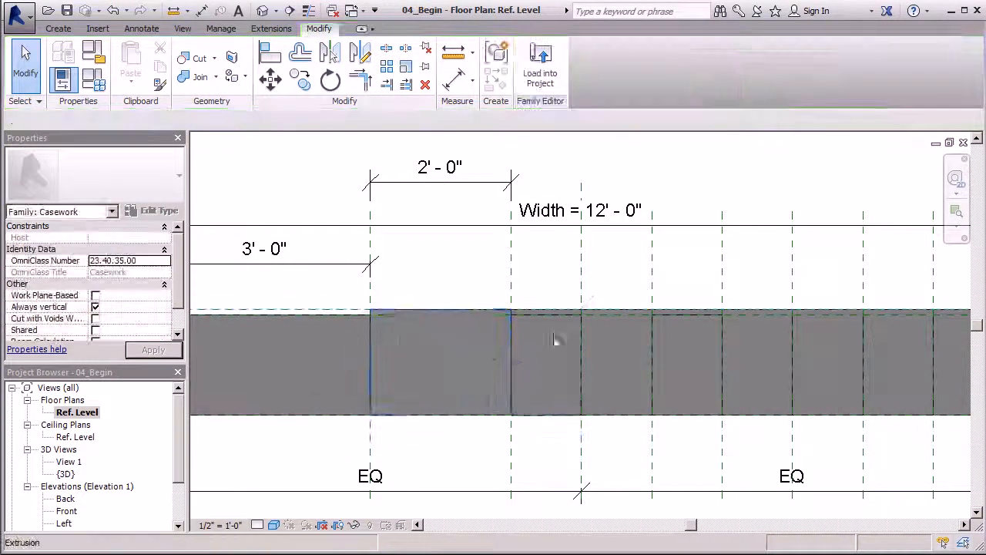
scroll(523, 351, down, 2)
click(388, 339)
key(Escape)
scroll(436, 326, down, 2)
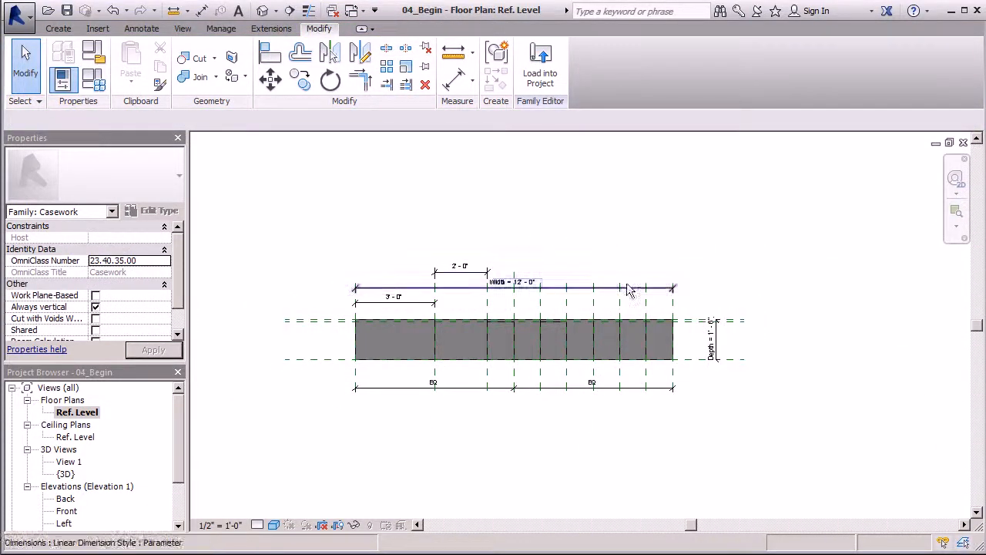
Open the Front elevation view and examine the stepped casework extrusions
scroll(688, 316, up, 2)
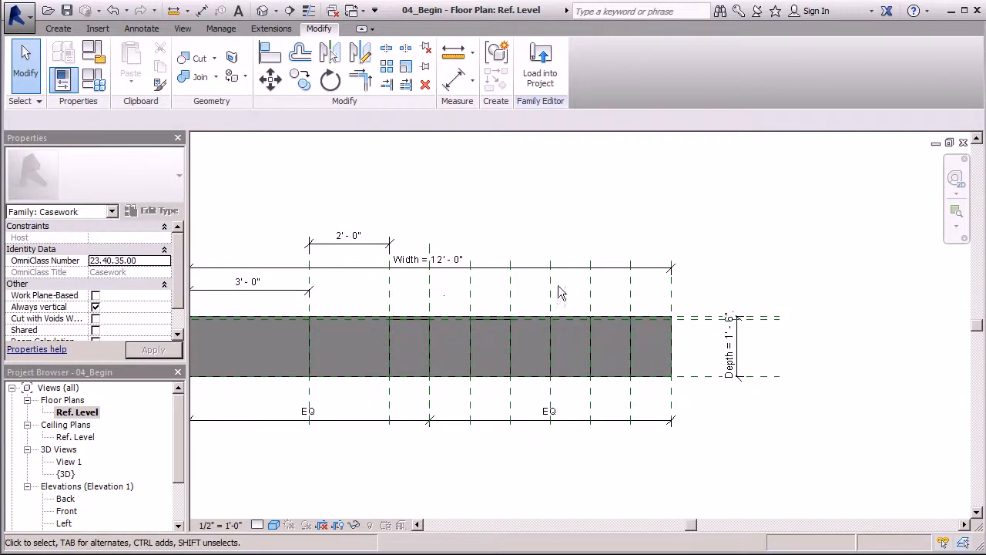
scroll(605, 289, down, 1)
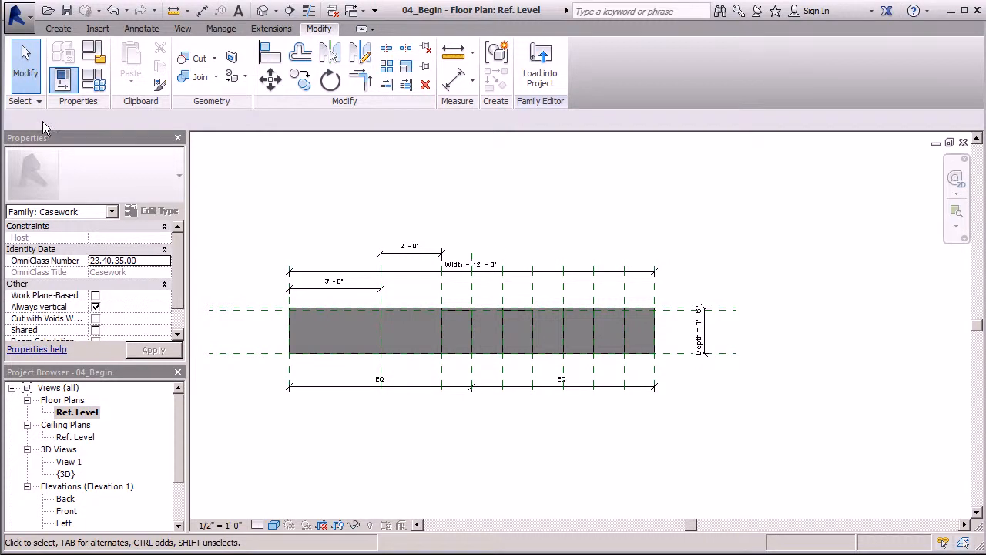
drag(176, 416, 176, 468)
double_click(68, 449)
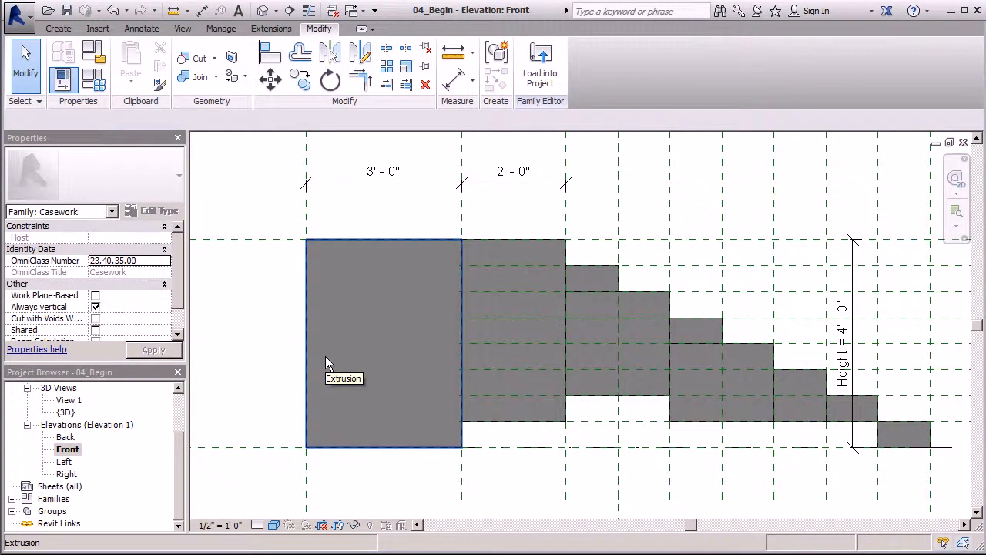
scroll(317, 275, down, 2)
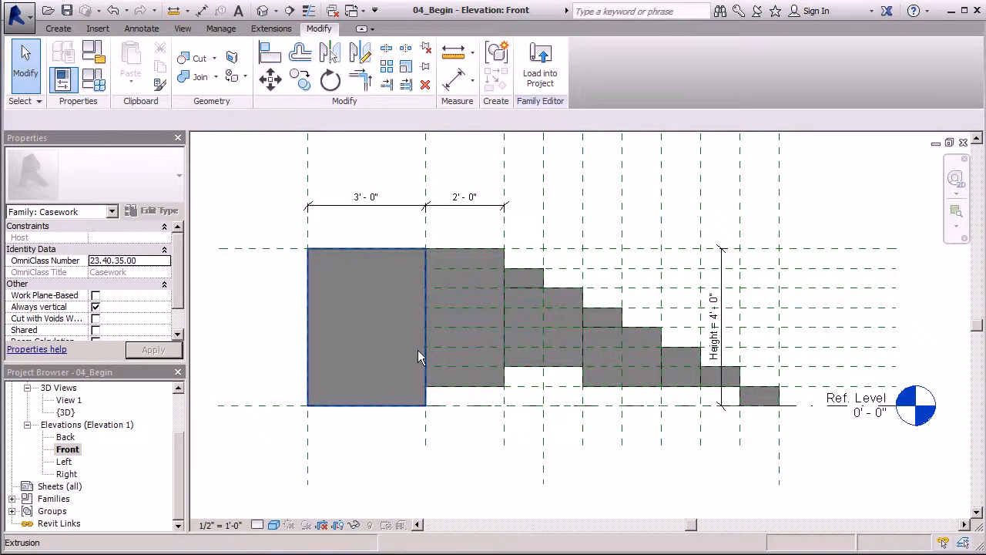
scroll(420, 353, down, 1)
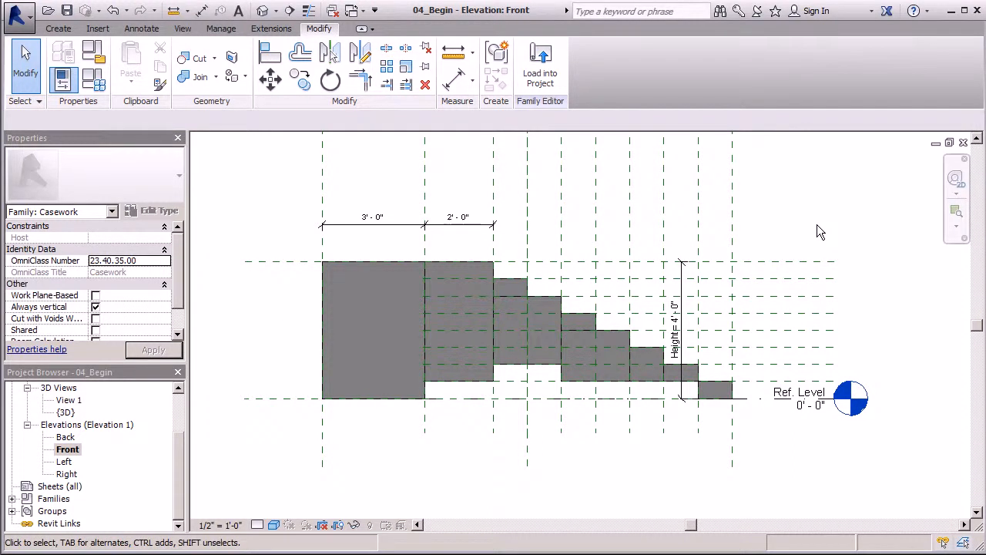
scroll(403, 347, up, 3)
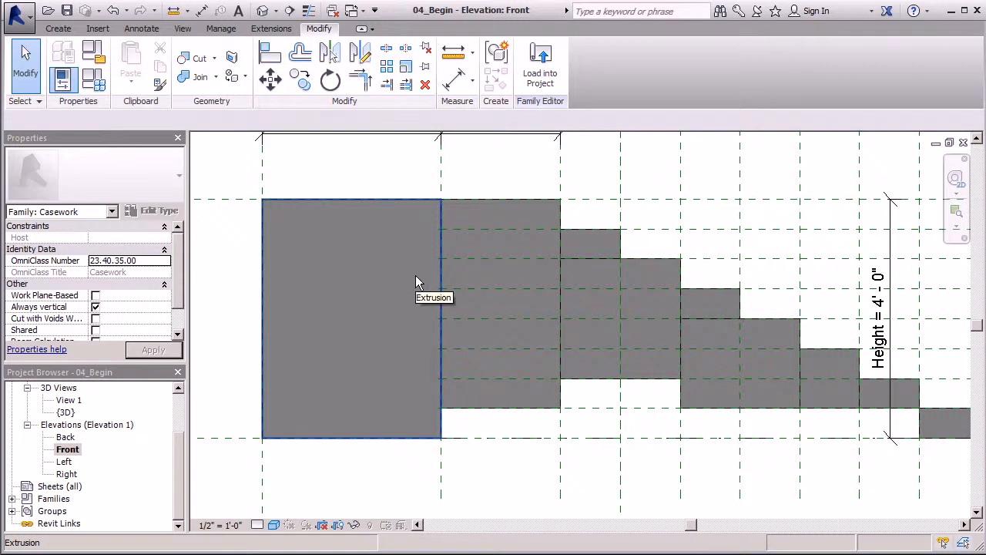
scroll(370, 297, down, 3)
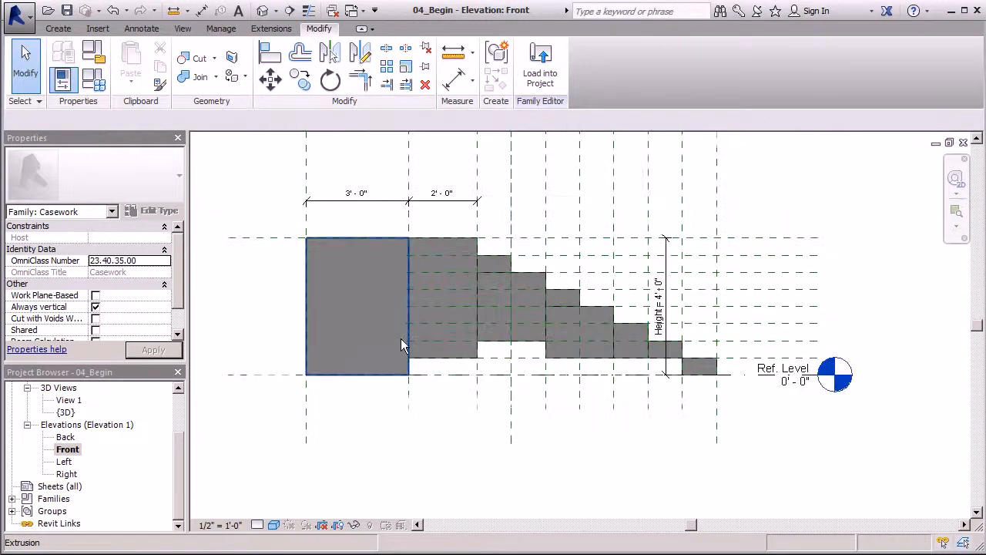
Extend the horizontal reference plane second below the casework top leftward, past the left edge of the 3' wide extrusion
click(489, 272)
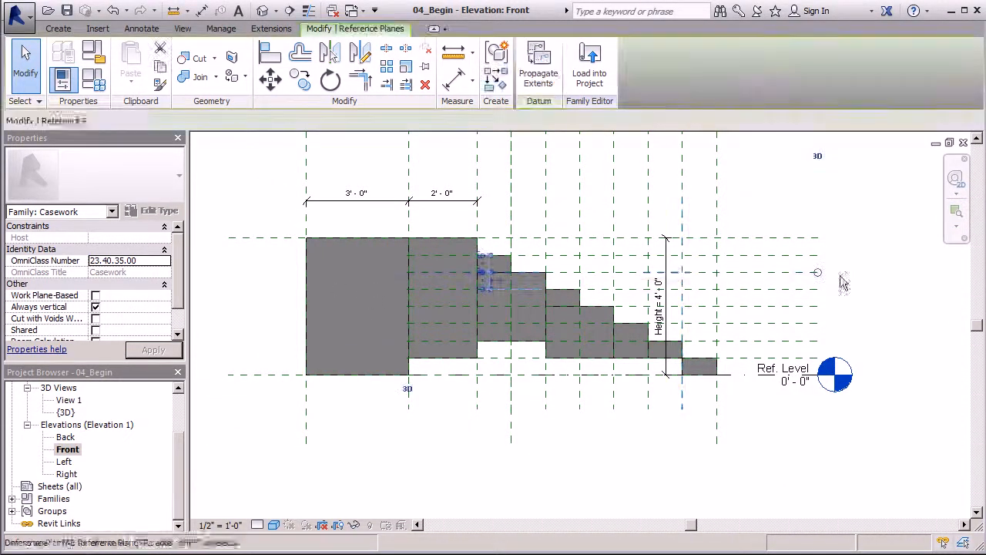
scroll(409, 274, up, 3)
drag(440, 291, 214, 321)
scroll(588, 232, down, 3)
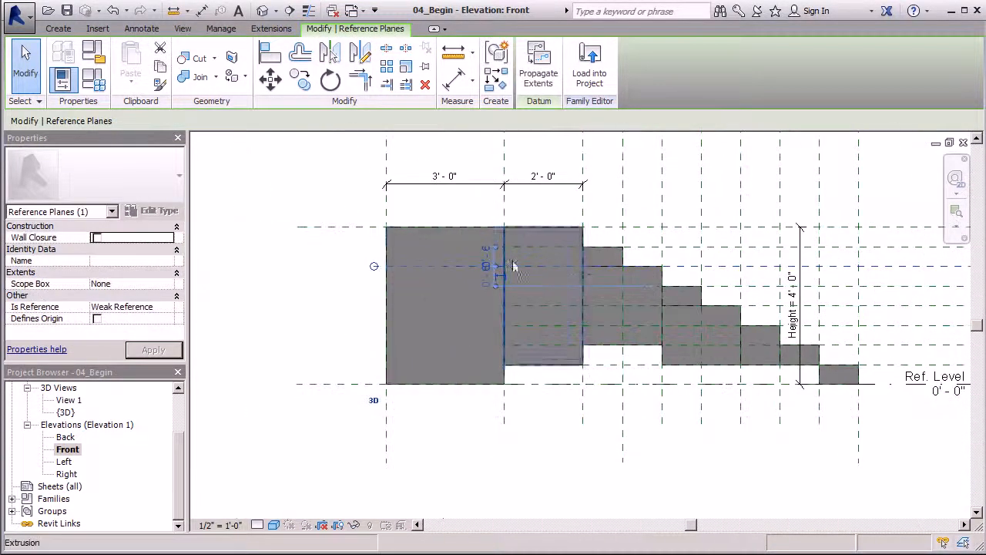
scroll(408, 274, up, 4)
drag(336, 259, 280, 257)
scroll(538, 247, down, 2)
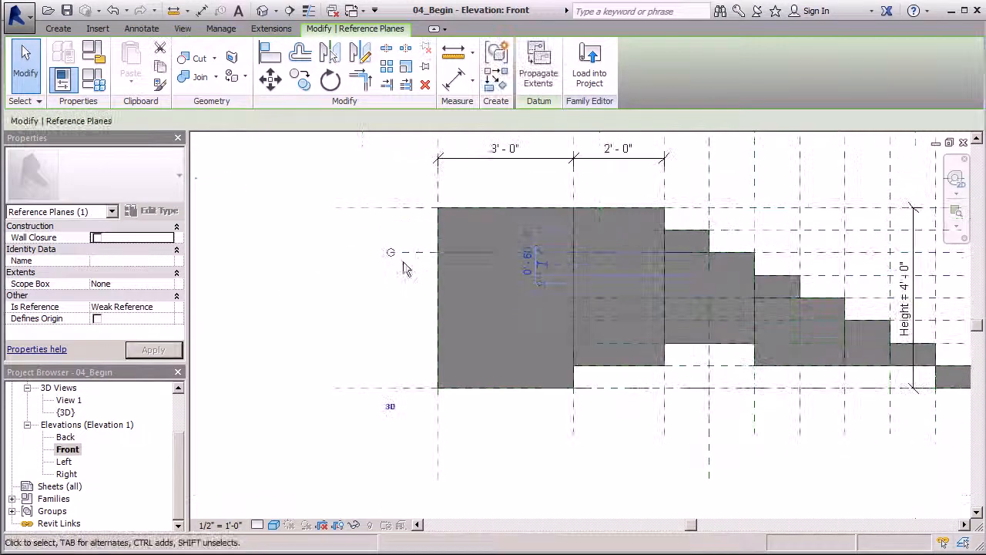
drag(389, 253, 331, 248)
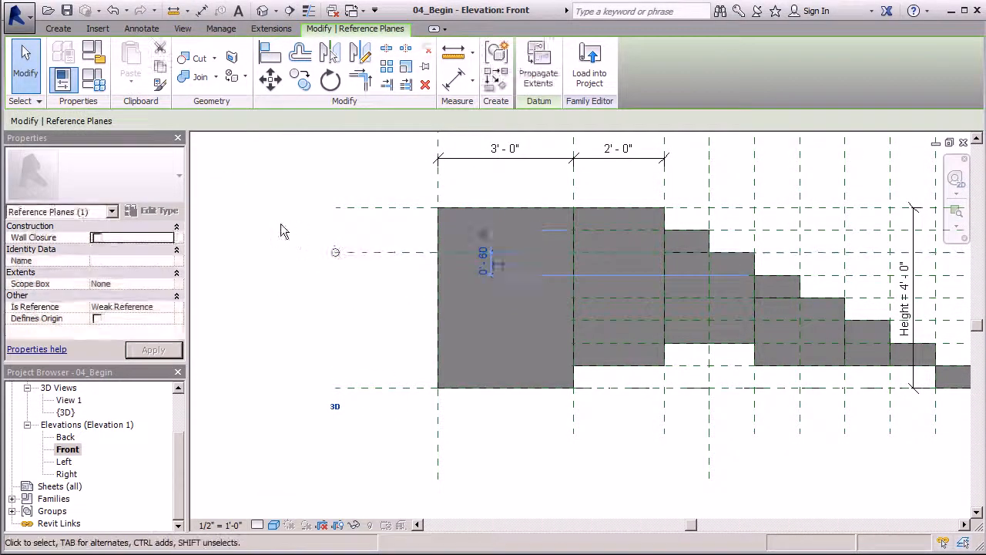
click(282, 229)
scroll(377, 284, down, 2)
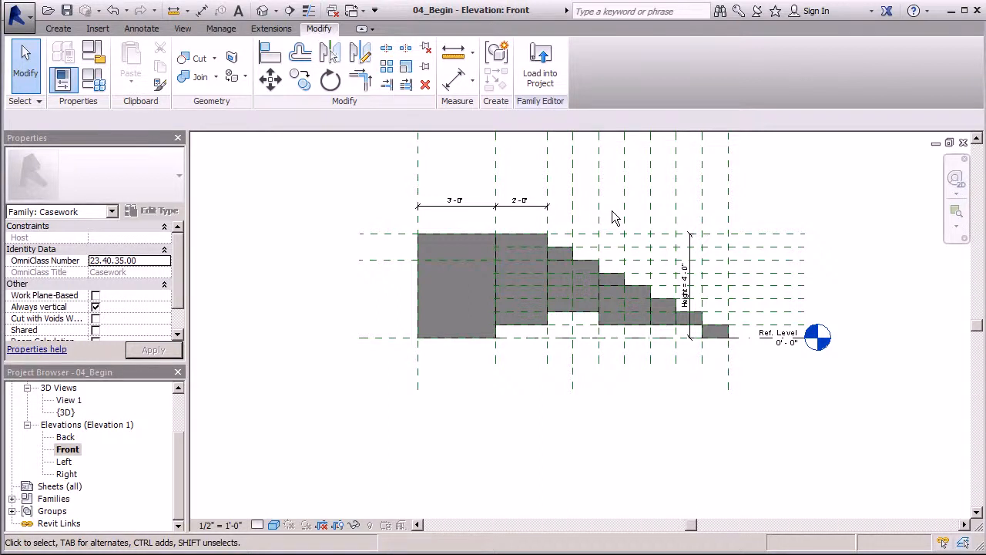
scroll(508, 268, up, 2)
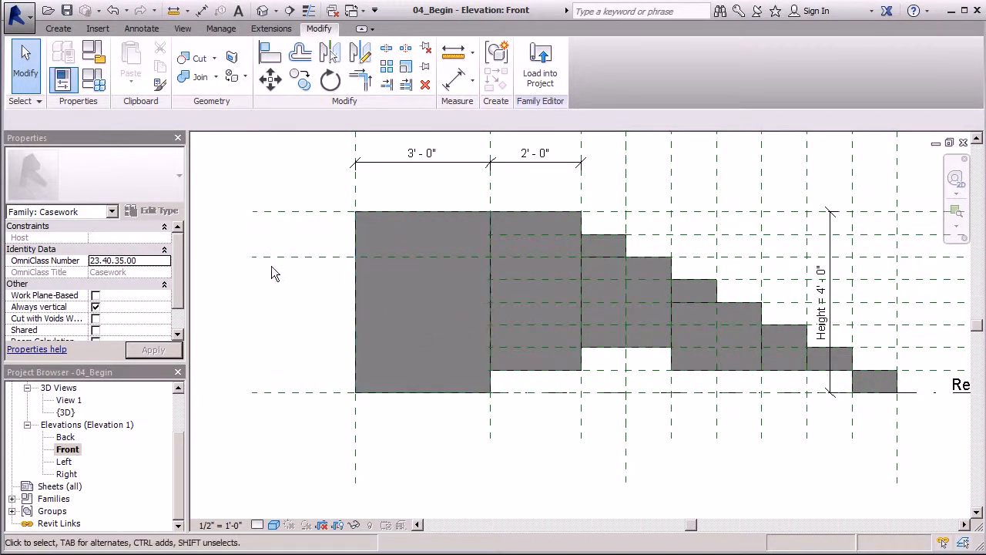
scroll(351, 255, up, 2)
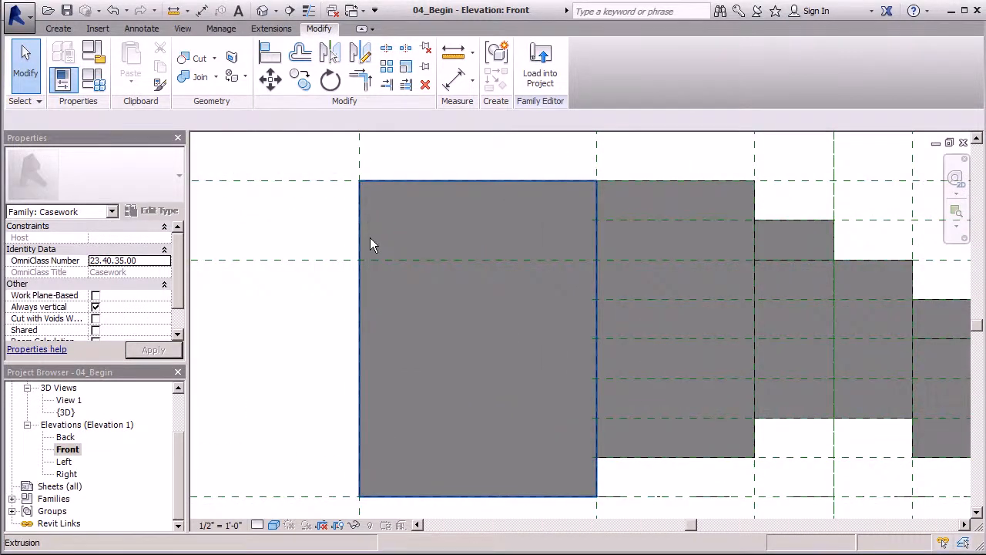
scroll(393, 293, down, 2)
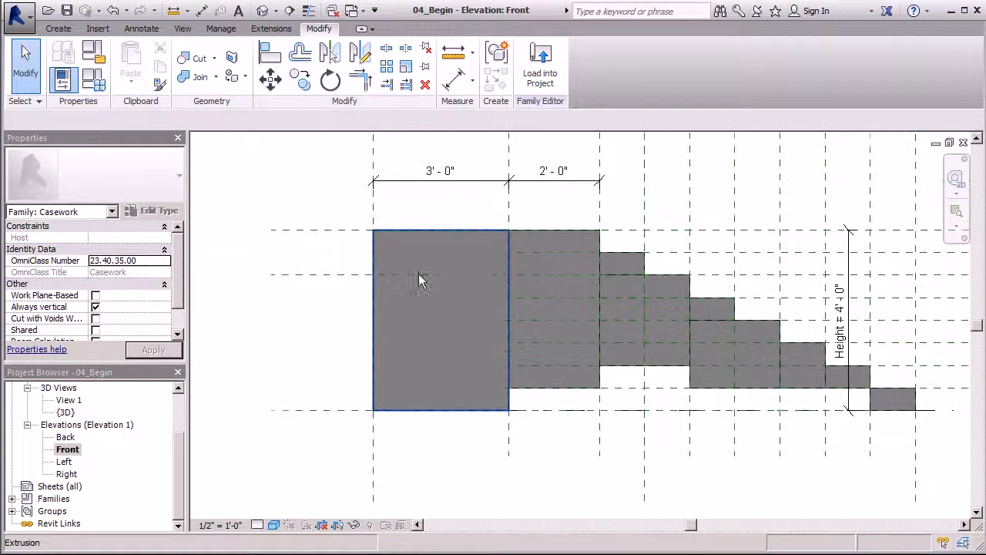
scroll(367, 250, up, 2)
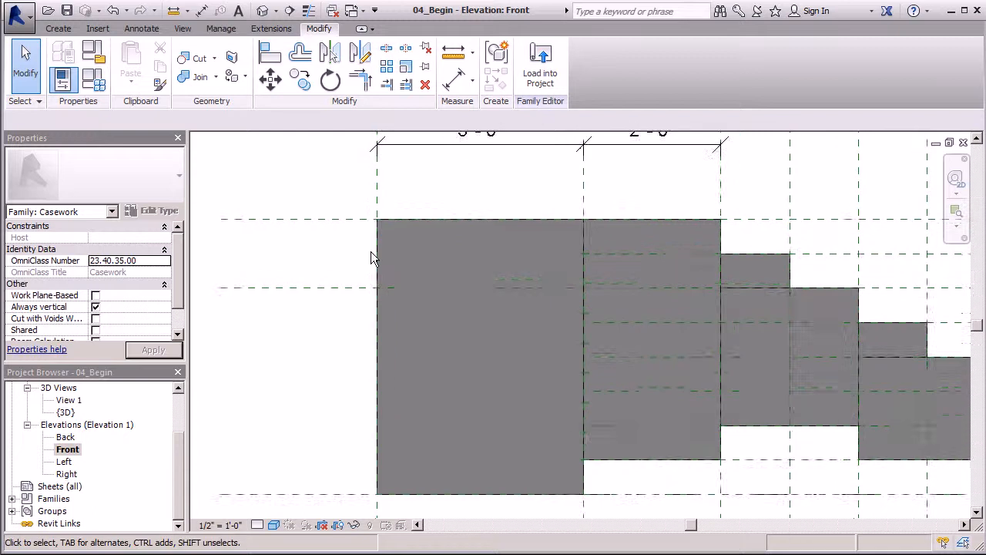
scroll(373, 251, down, 2)
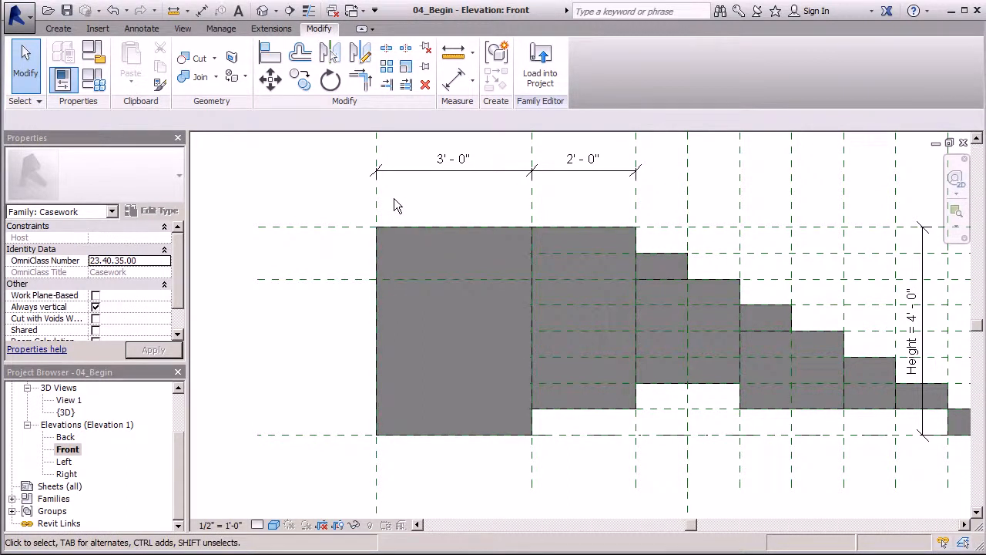
Place a reference plane offset 1" inside the left edge of the 3' wide extrusion, and extend its lower end below the Ref. Level
click(58, 28)
click(798, 61)
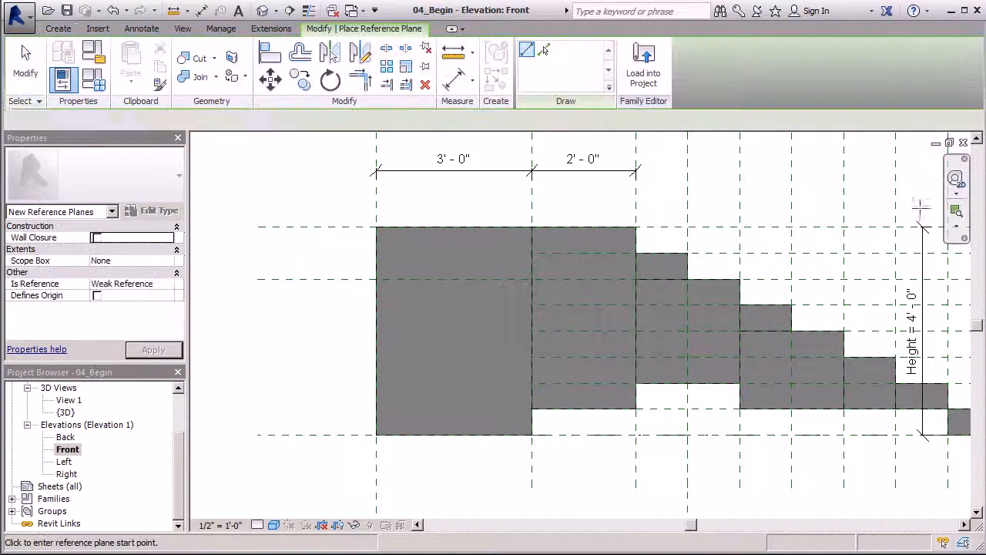
click(544, 49)
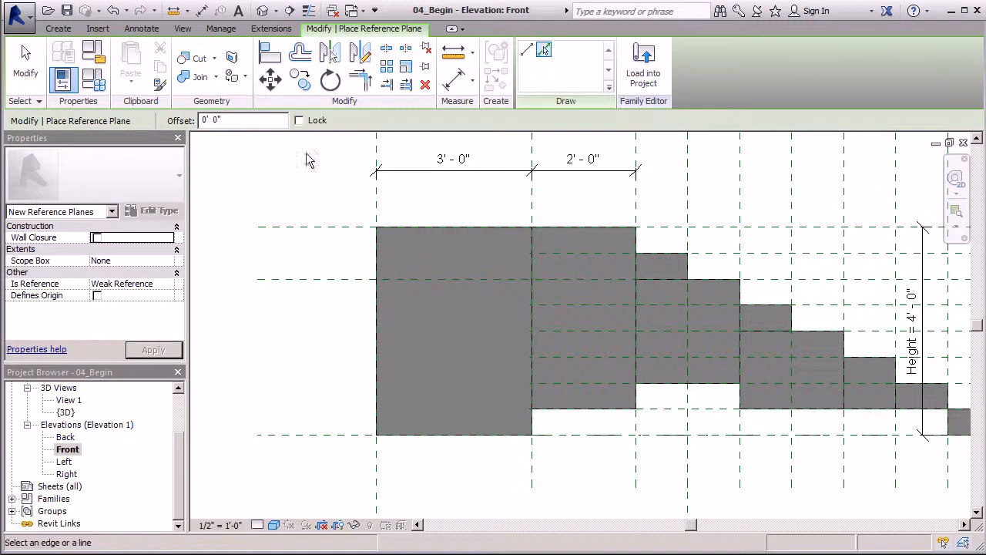
click(216, 121)
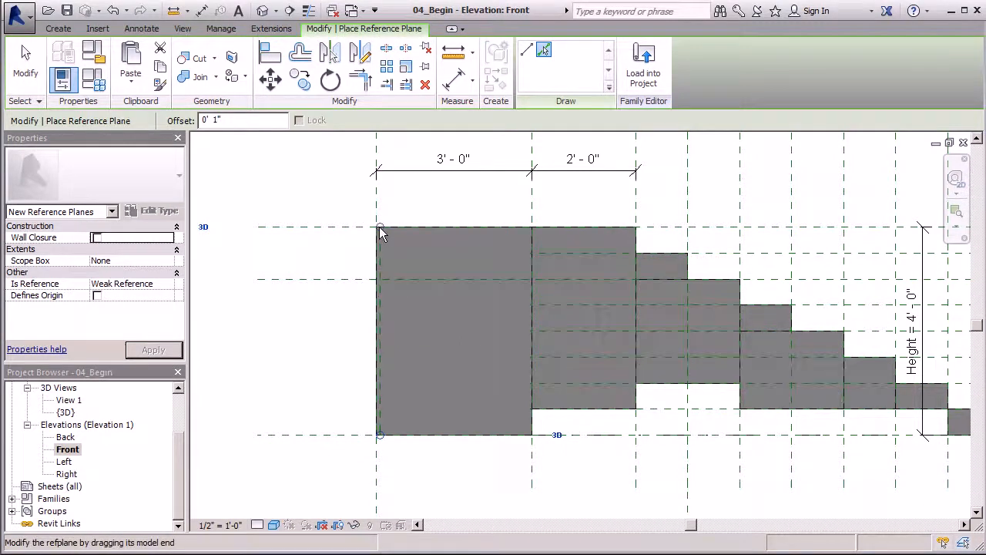
scroll(380, 233, down, 3)
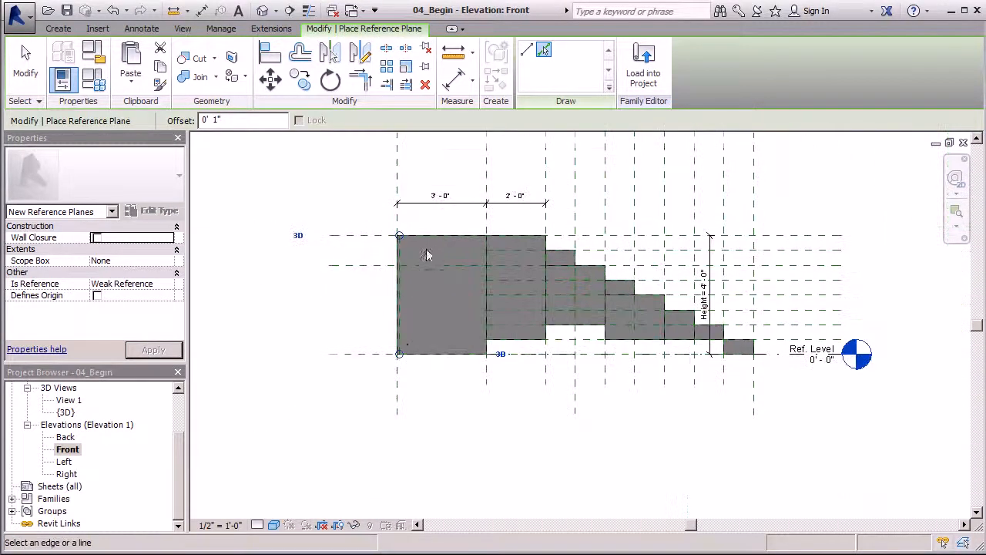
click(414, 438)
click(453, 288)
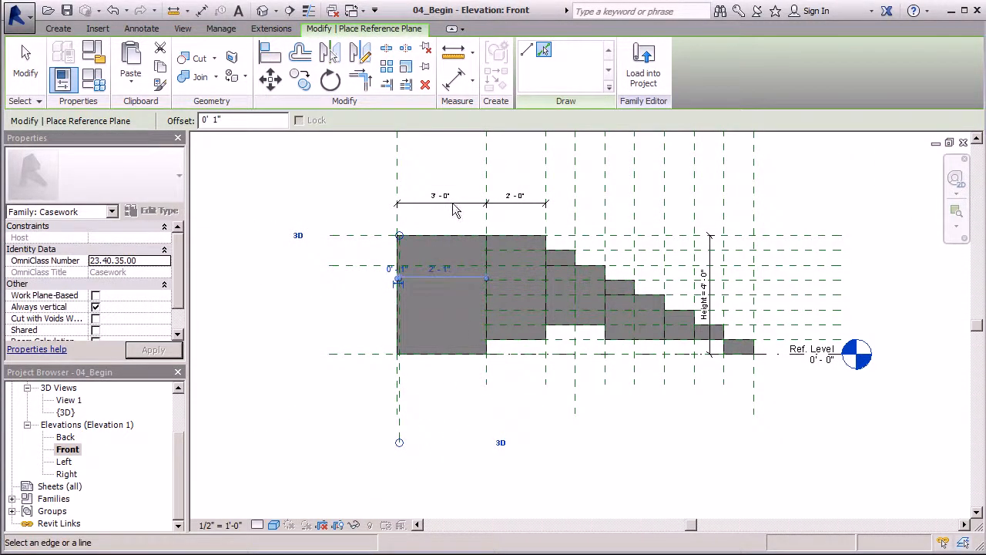
Place a reference plane offset 1" below the top edge of the 3' wide extrusion
scroll(447, 236, up, 3)
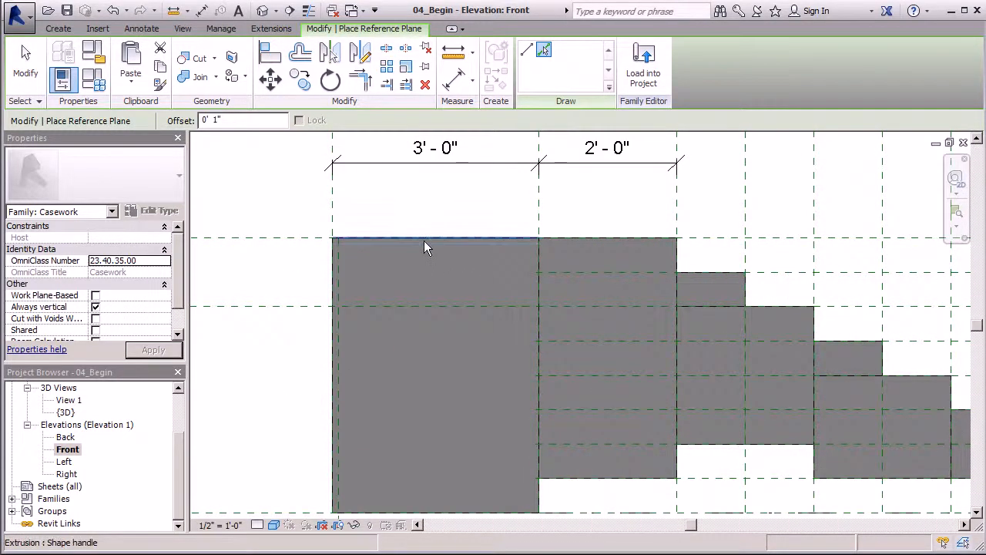
scroll(550, 269, down, 3)
scroll(484, 245, up, 3)
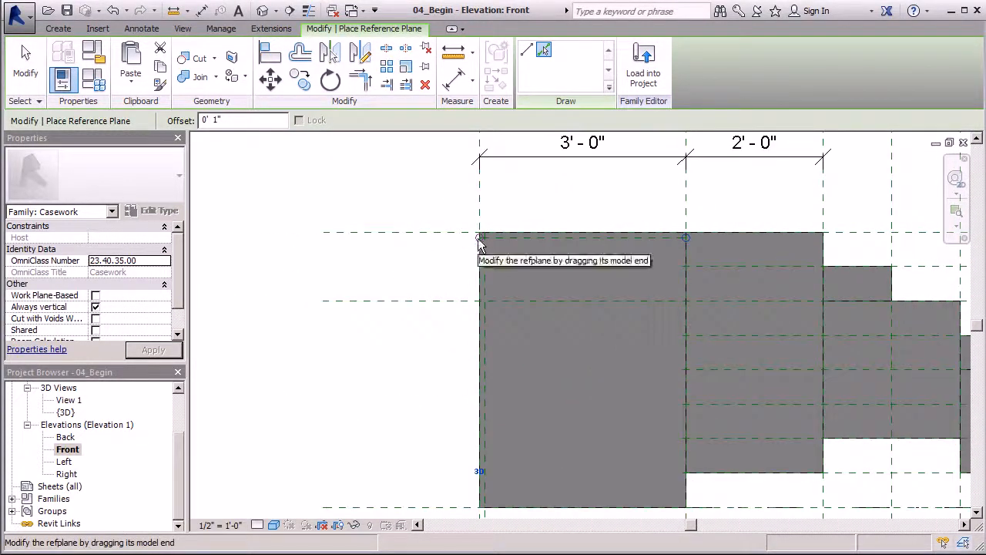
Extend the top offset plane past the left edge, and place a reference plane offset 1" inside the 3' wide extrusion's right edge, reaching below Ref. Level
scroll(323, 257, down, 2)
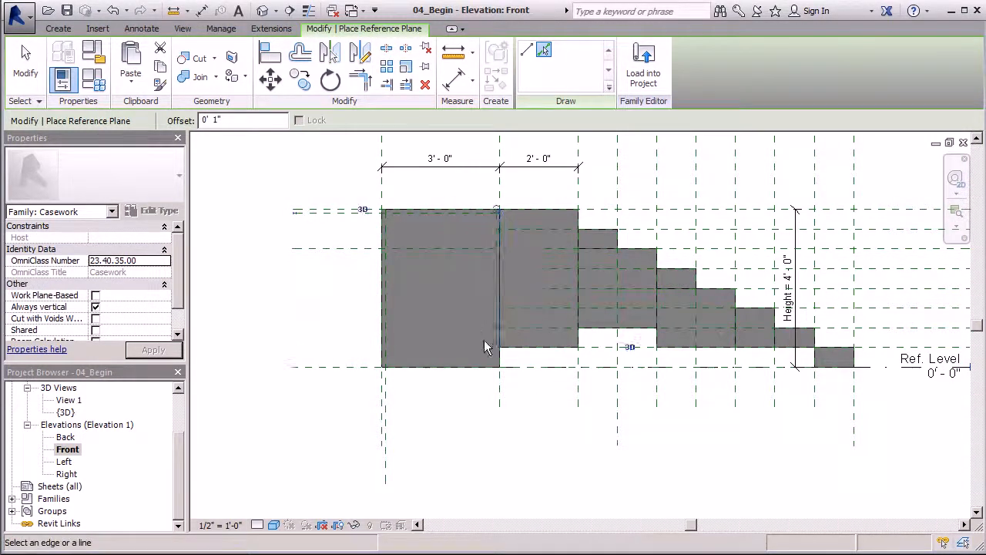
scroll(484, 342, up, 2)
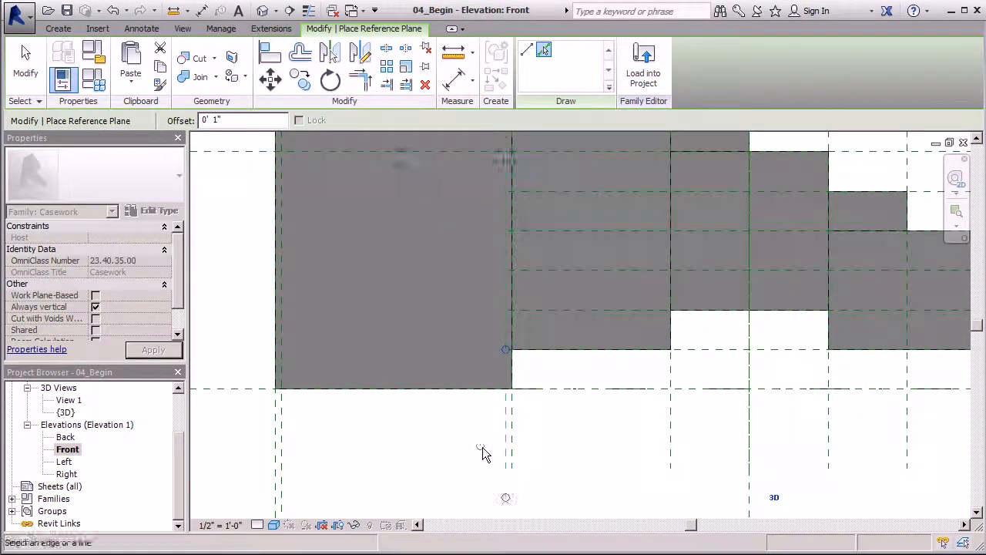
scroll(506, 496, down, 1)
drag(497, 450, 497, 488)
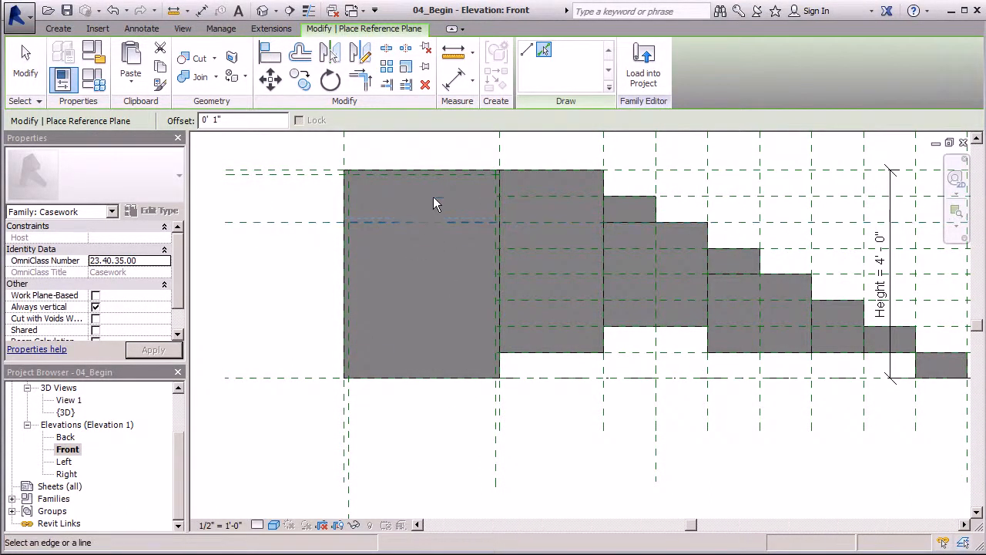
Place a reference plane offset 1" below the extended horizontal reference plane that crosses the upper part of the 3' wide extrusion
scroll(433, 198, up, 1)
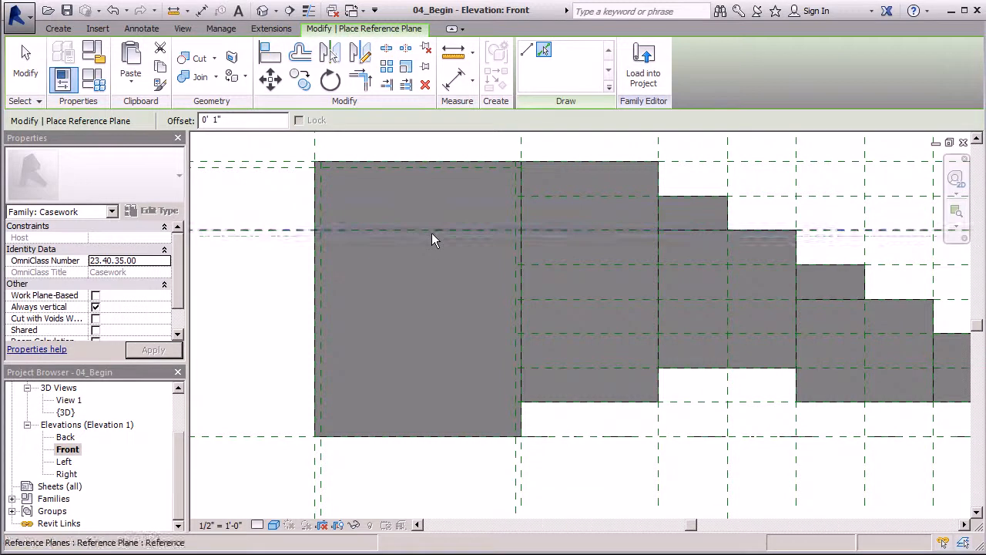
scroll(474, 304, down, 2)
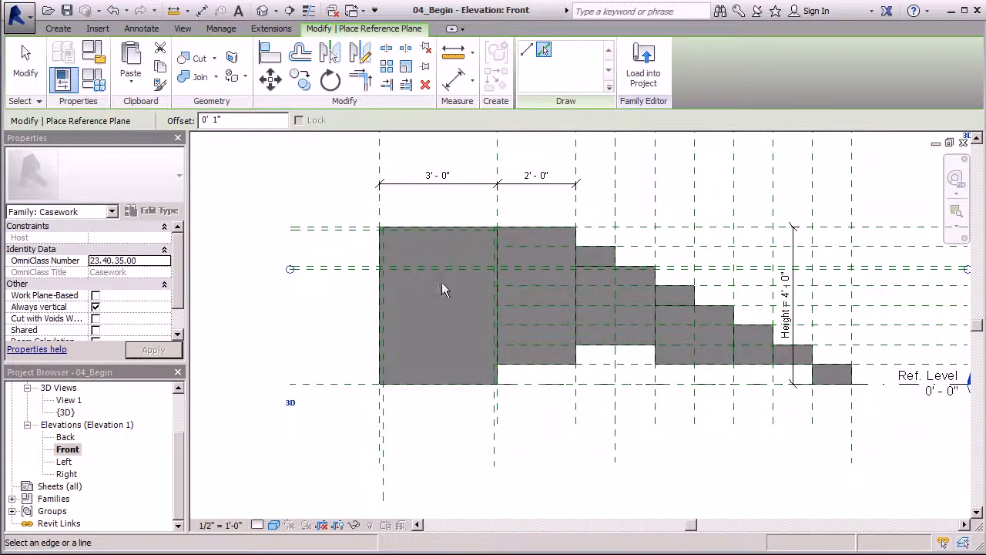
scroll(441, 289, up, 2)
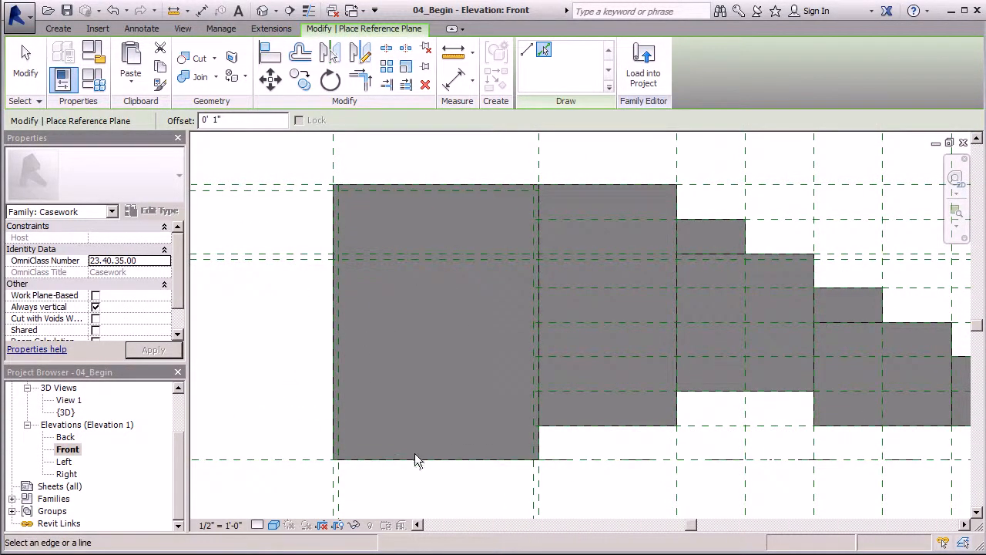
Place a reference plane offset 1" above the bottom edge of the 3' wide extrusion, and extend its left end past the extrusion's left edge
scroll(705, 298, down, 2)
drag(496, 385, 407, 384)
scroll(576, 238, up, 5)
scroll(250, 233, down, 4)
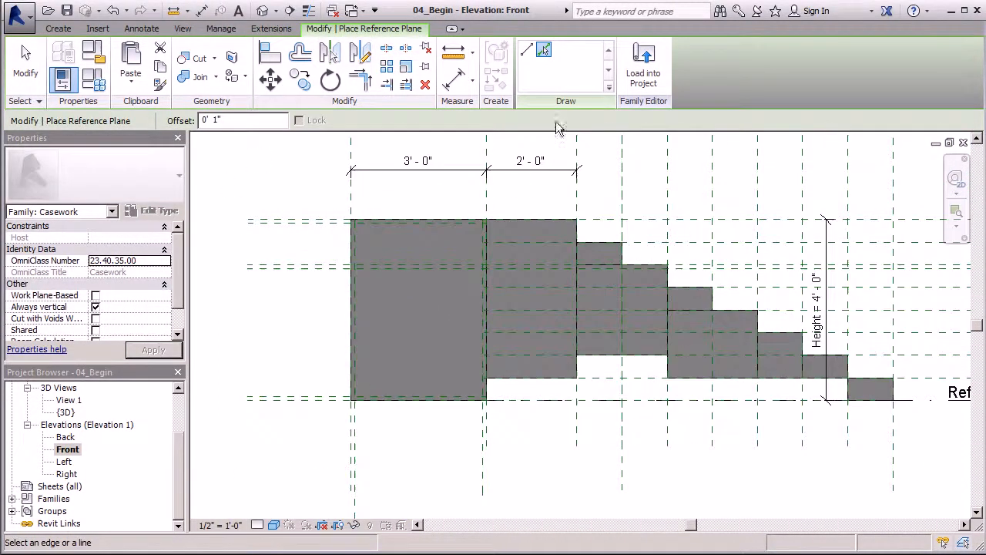
click(26, 60)
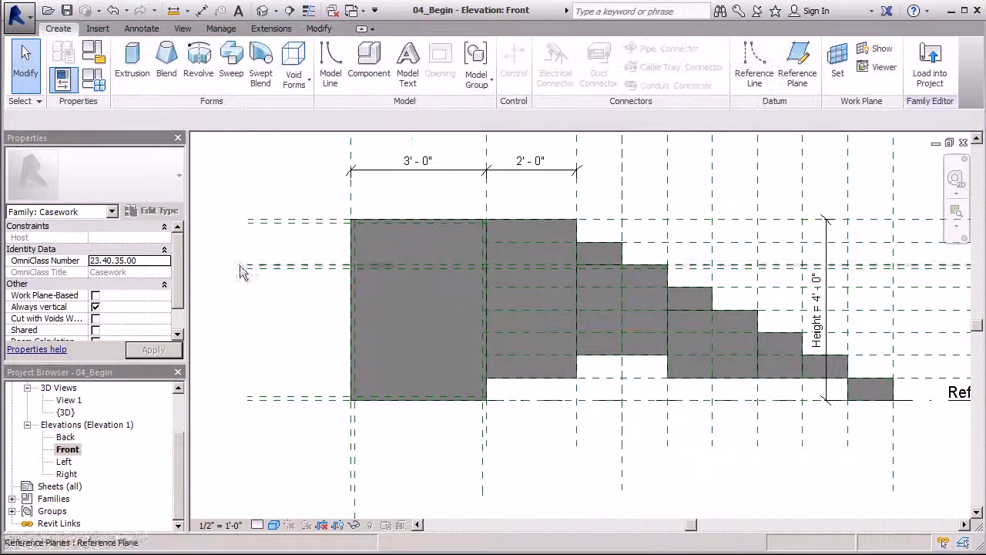
Start a void extrusion and sketch a 2'-10" by 2'-10" rectangle between the inner offset reference planes in the lower part of the 3' wide unit
click(293, 62)
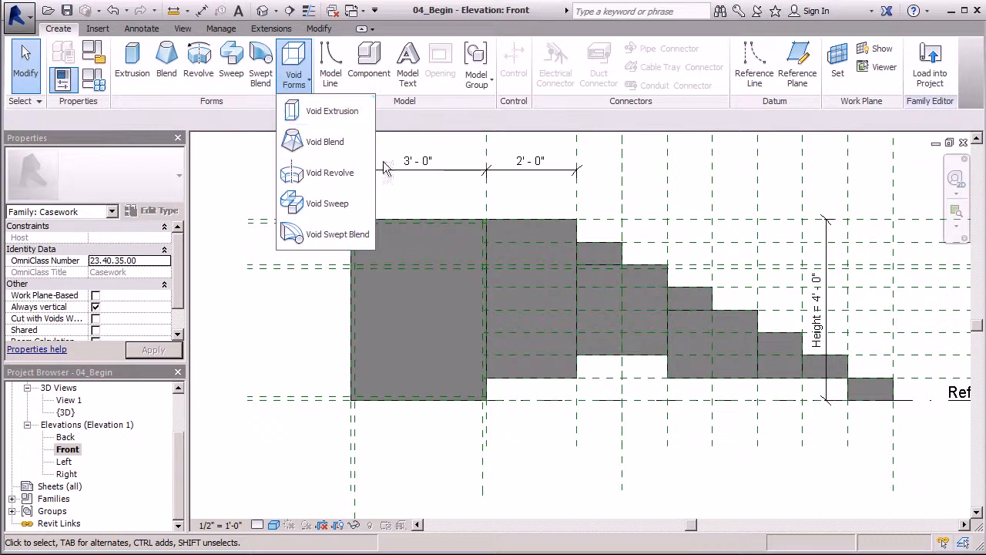
click(295, 113)
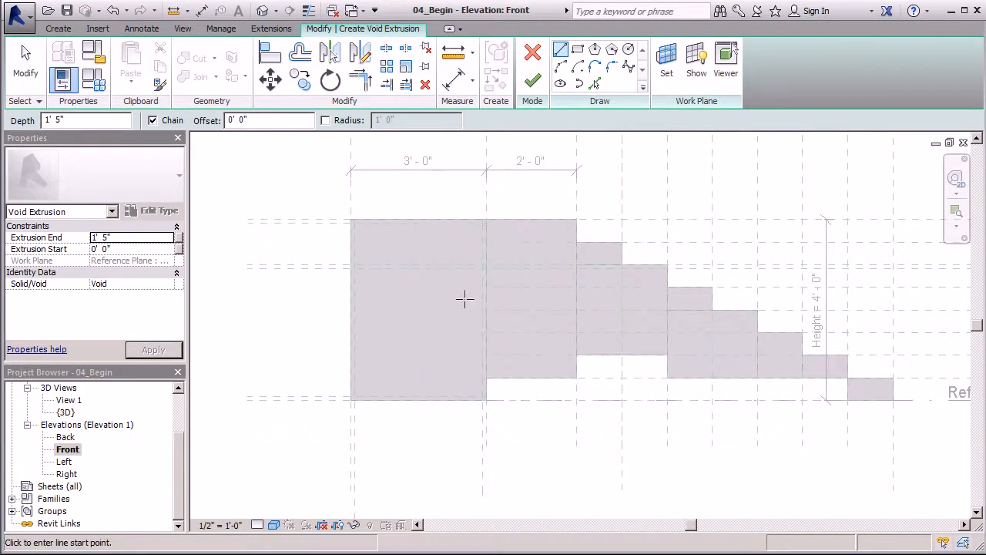
click(578, 49)
scroll(370, 245, up, 4)
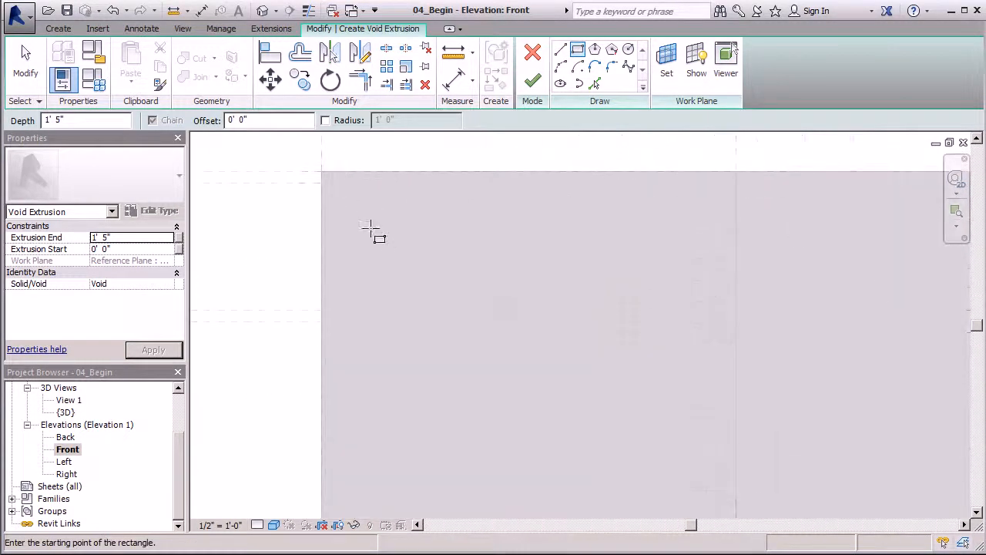
scroll(330, 249, down, 4)
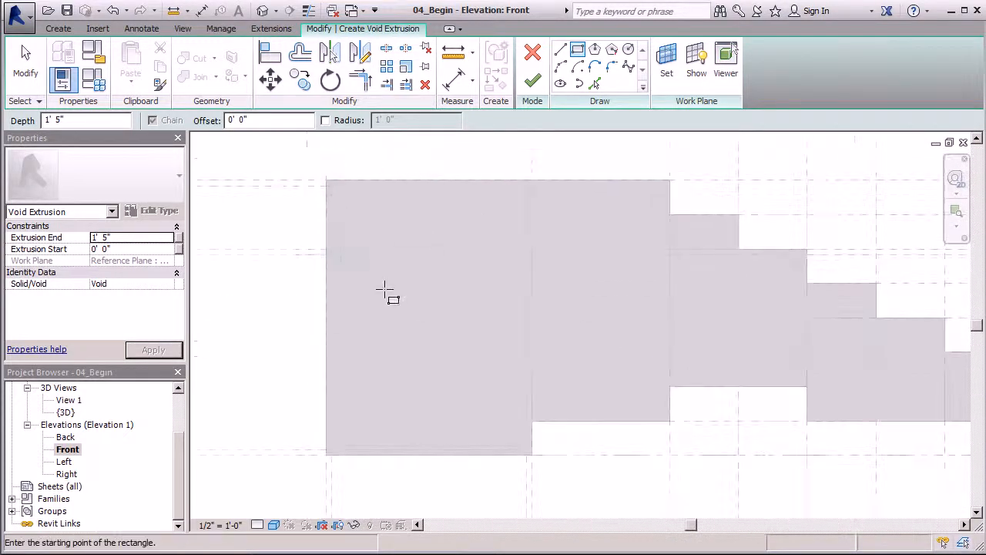
click(325, 251)
scroll(473, 383, down, 2)
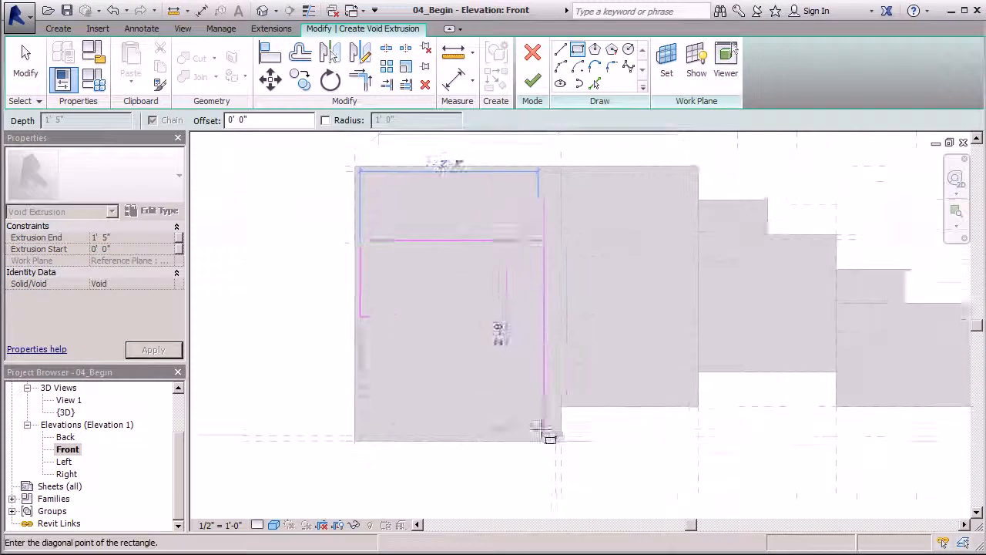
click(561, 437)
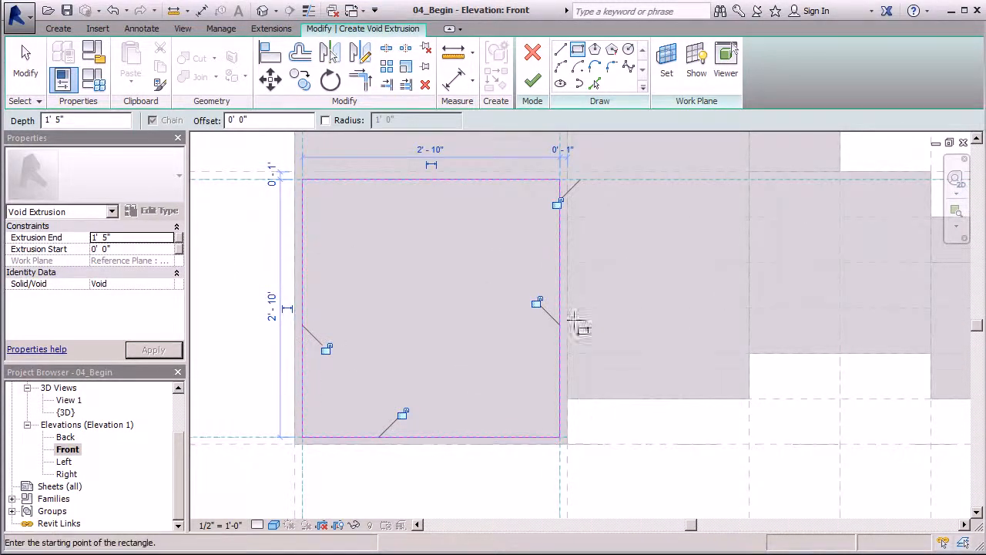
scroll(387, 472, down, 1)
Sketch a second void rectangle, 2'-10" by 0'-11", between the offset reference planes in the upper part of the 3' wide unit
scroll(518, 369, down, 2)
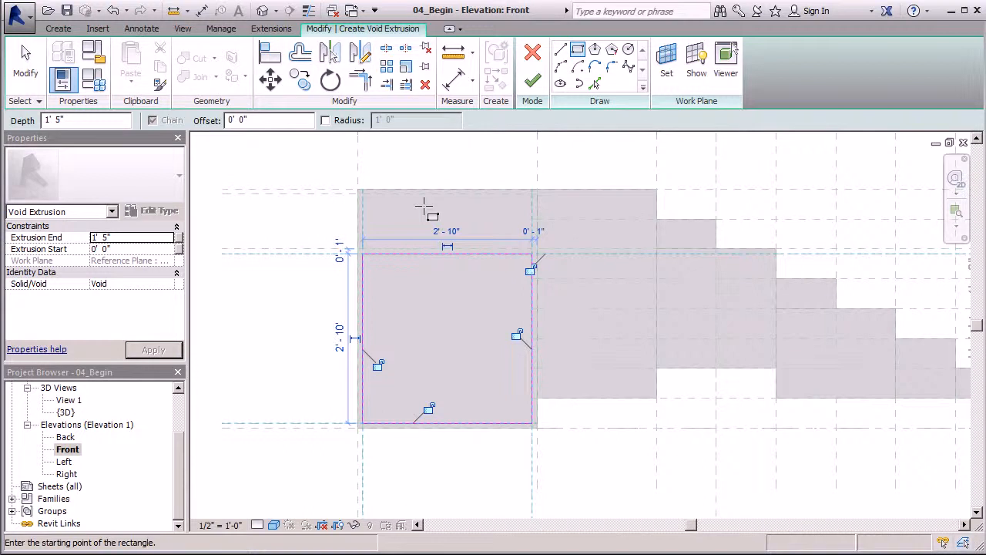
scroll(491, 208, up, 2)
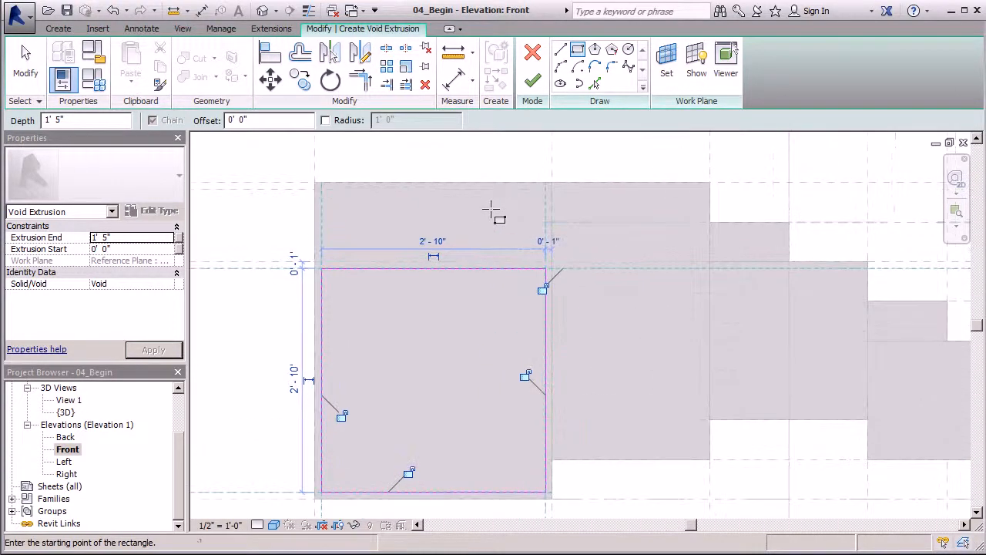
scroll(543, 189, up, 2)
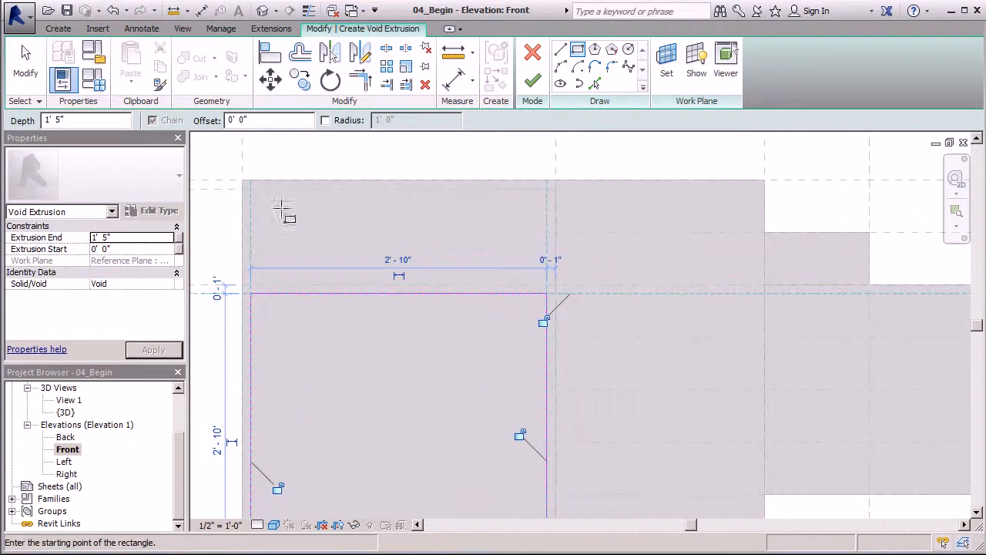
click(252, 189)
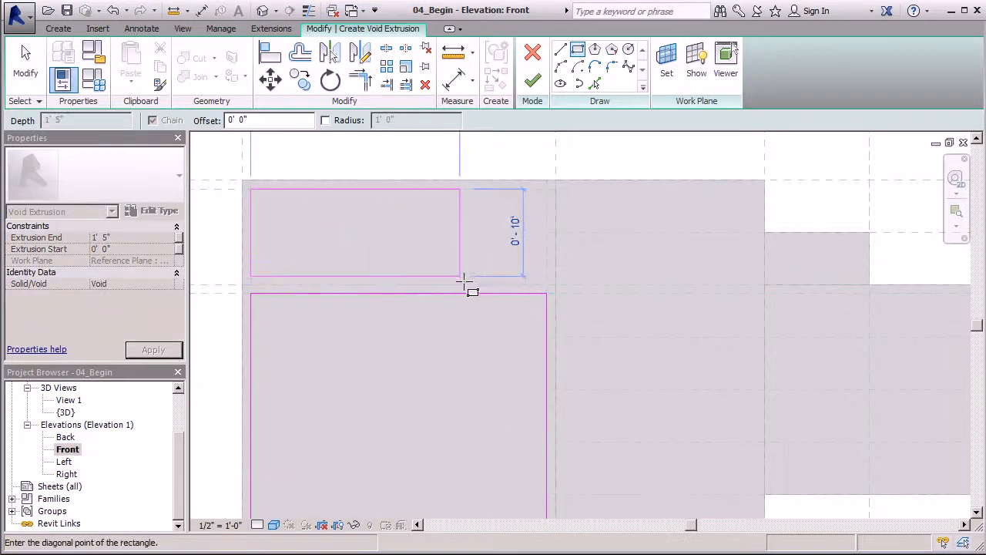
click(546, 286)
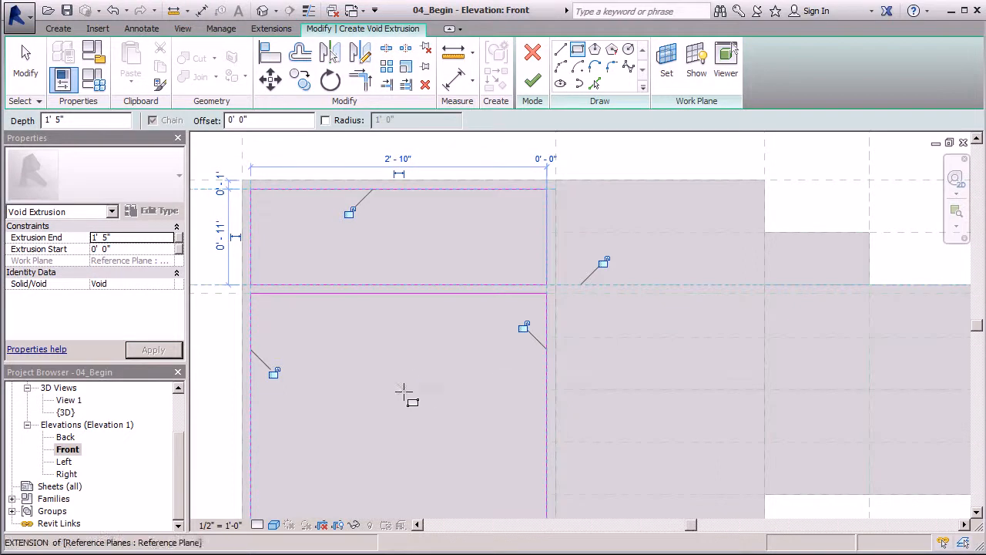
Finish the void extrusion sketch and check the void's position in the default 3D view
click(532, 80)
click(262, 10)
click(357, 249)
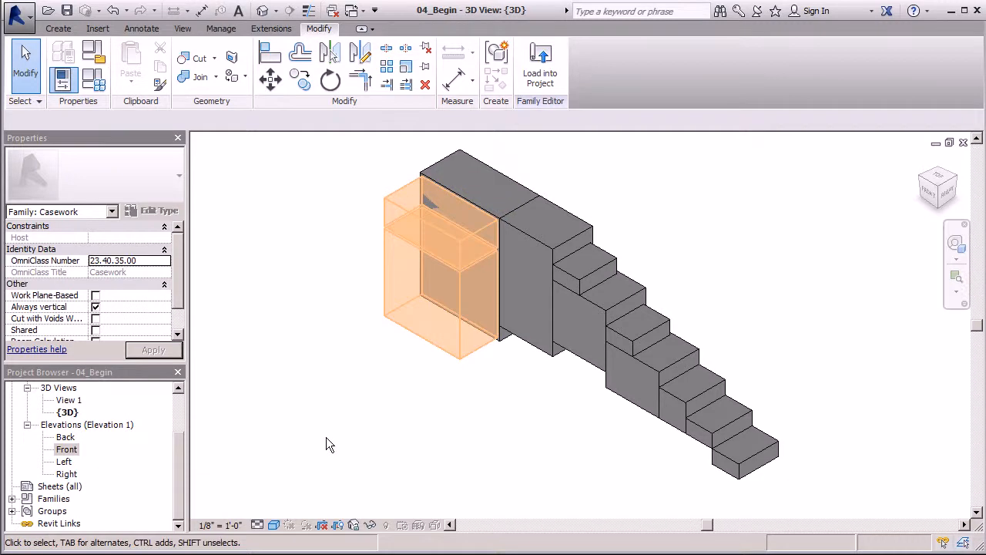
In the Ref. Level floor plan, stretch the void extrusion's front face back through the 3' wide unit to the reference plane just inside its back edge
drag(175, 462, 182, 393)
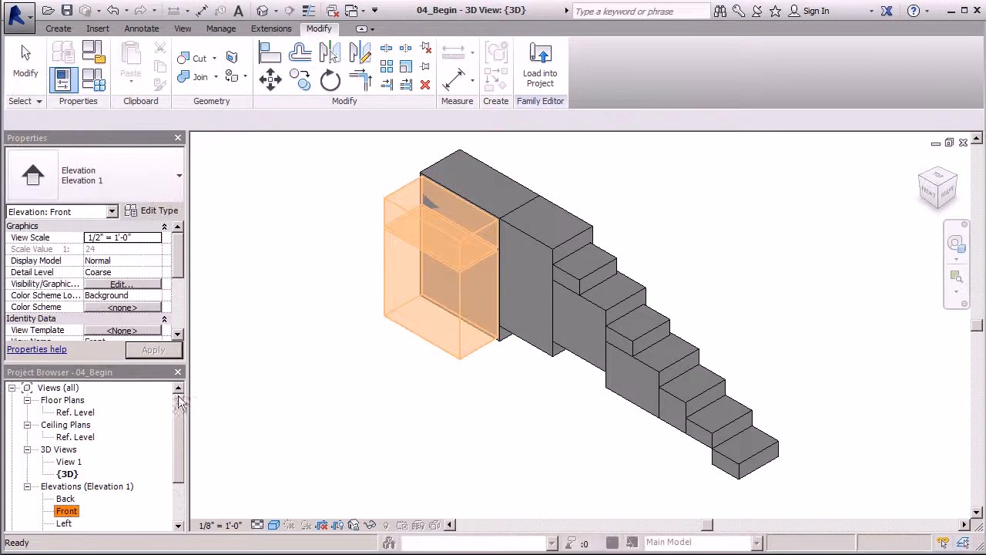
double_click(83, 414)
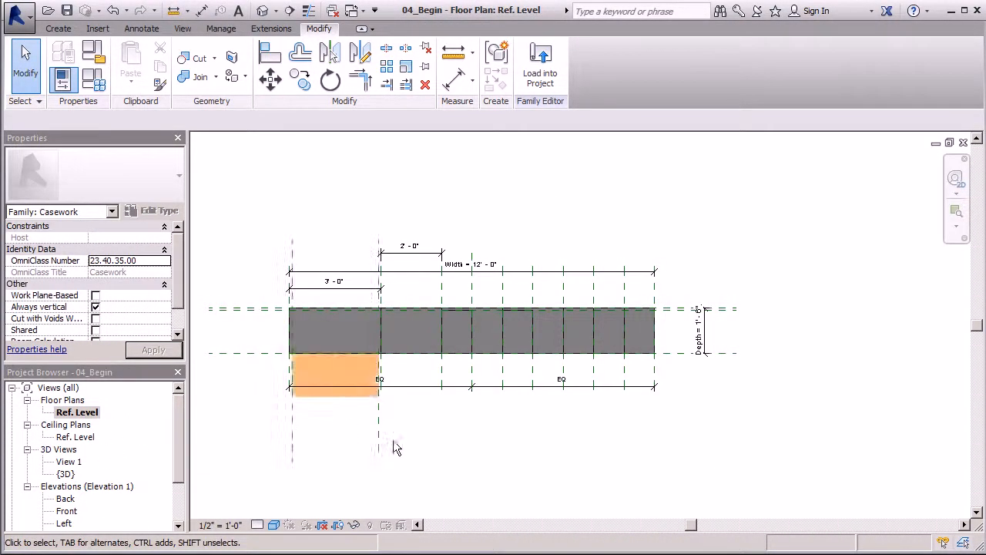
scroll(295, 264, up, 2)
scroll(544, 253, down, 2)
scroll(289, 396, up, 2)
click(466, 391)
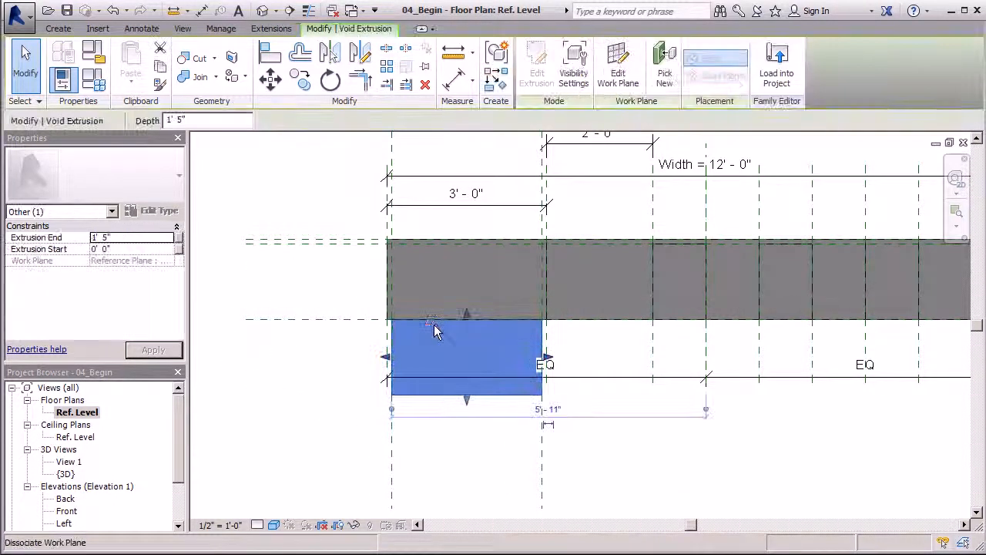
drag(472, 387, 465, 247)
click(341, 190)
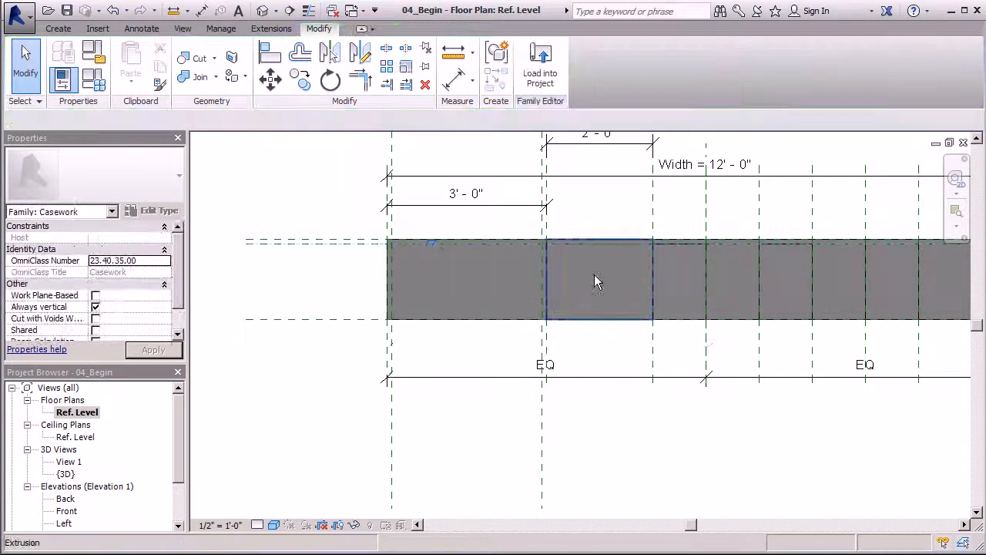
Examine the hollowed 3' wide unit and its shelf openings in the 3D view
click(263, 10)
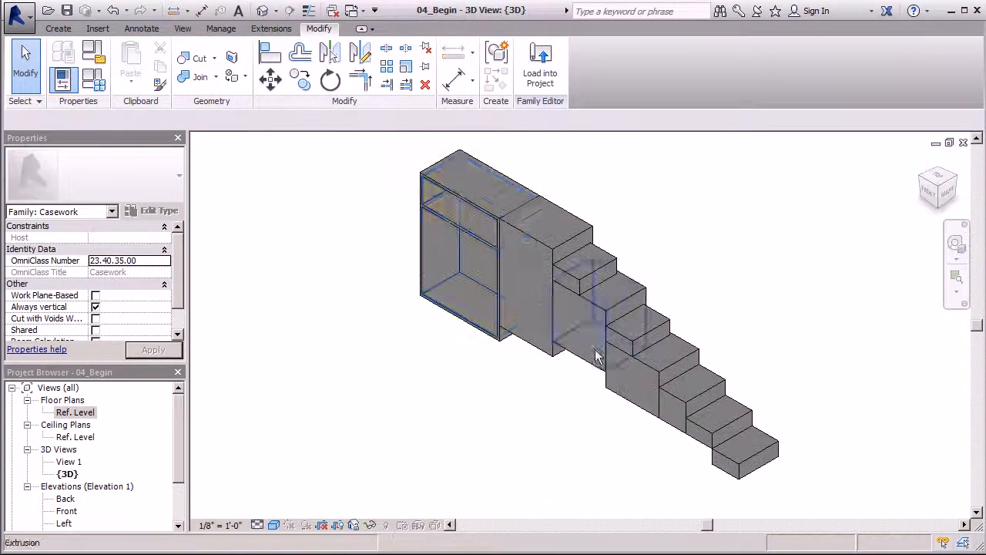
scroll(494, 183, up, 3)
shift+middle_drag(453, 203, 496, 188)
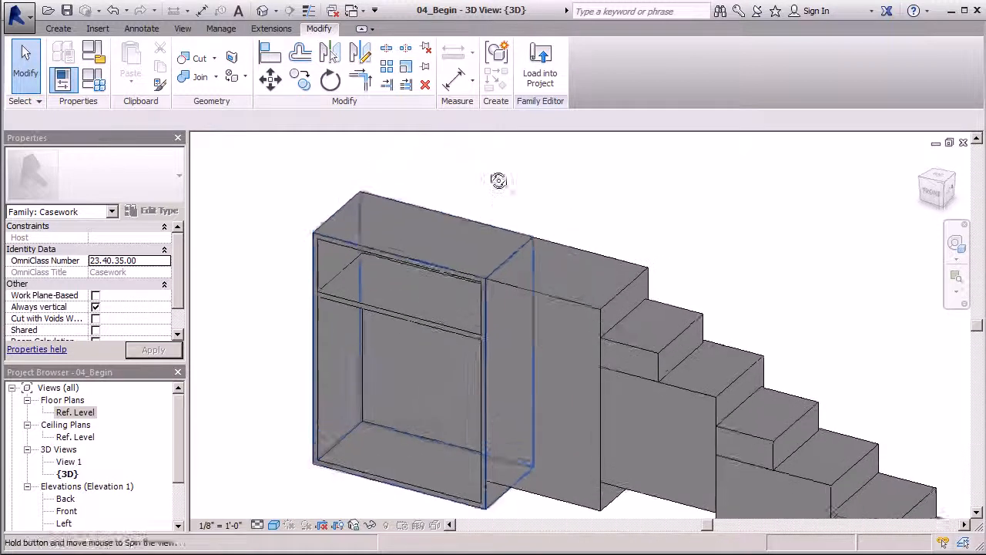
scroll(403, 176, down, 3)
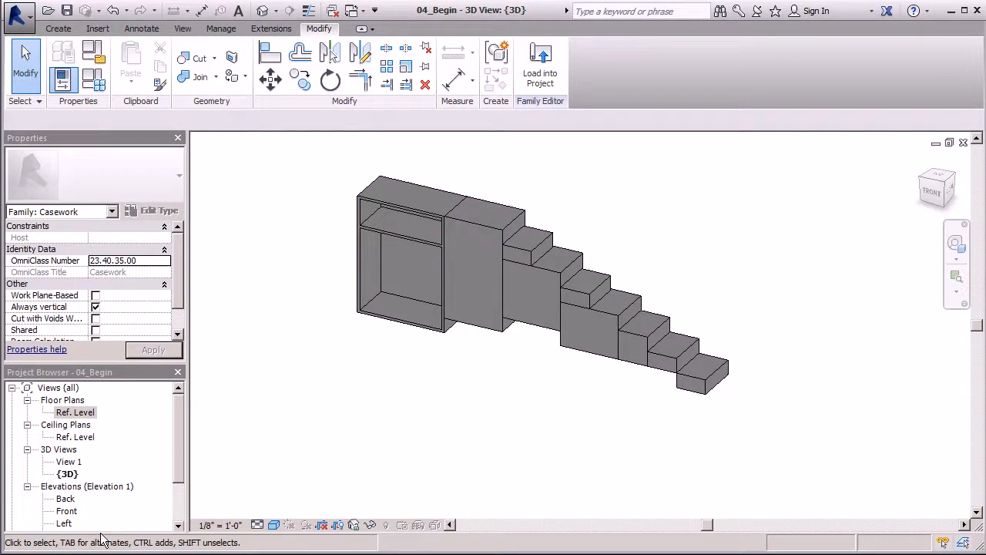
In the Front elevation, place a reference plane offset 1" below the 2' wide extrusion's top edge, and extend it left past the 3' wide unit
scroll(172, 423, down, 1)
double_click(67, 474)
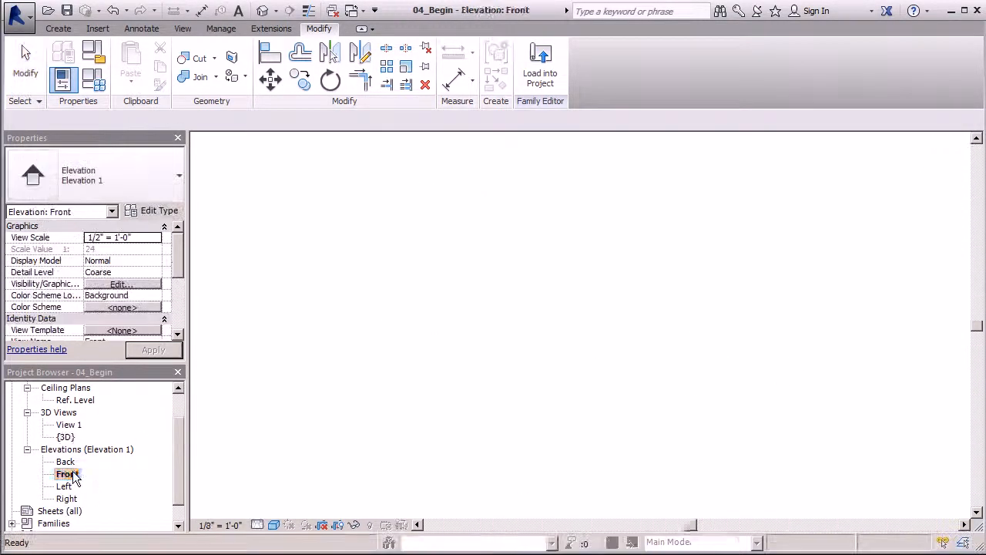
scroll(308, 385, down, 4)
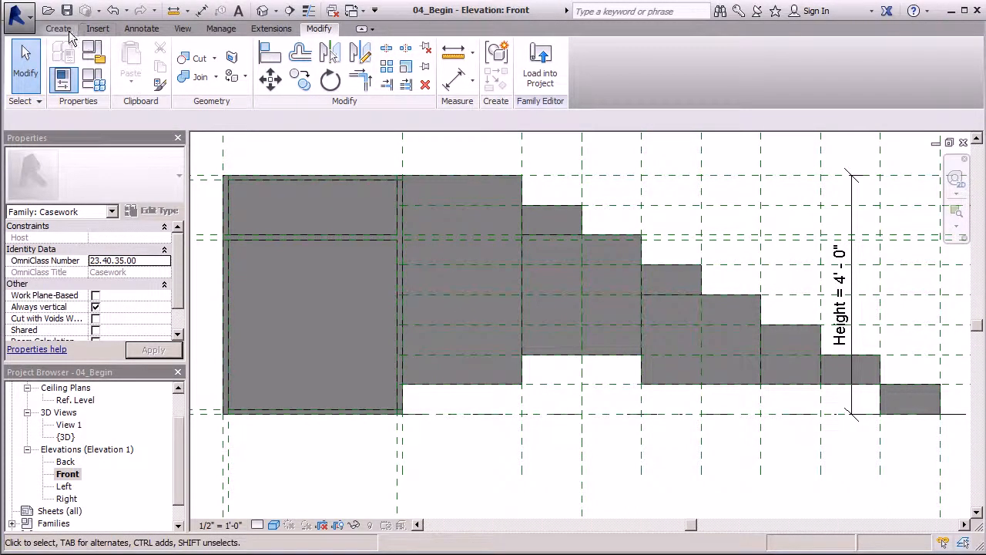
click(630, 168)
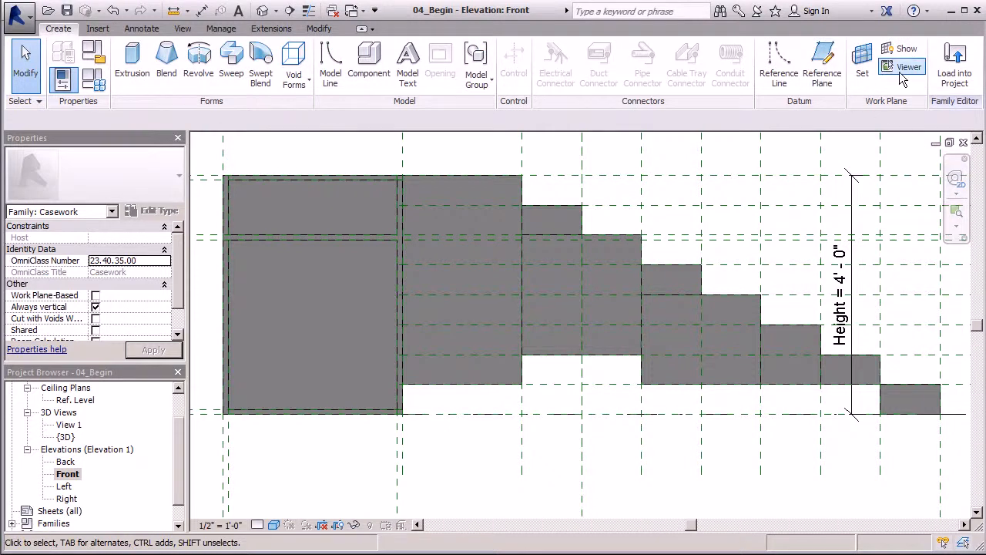
click(823, 65)
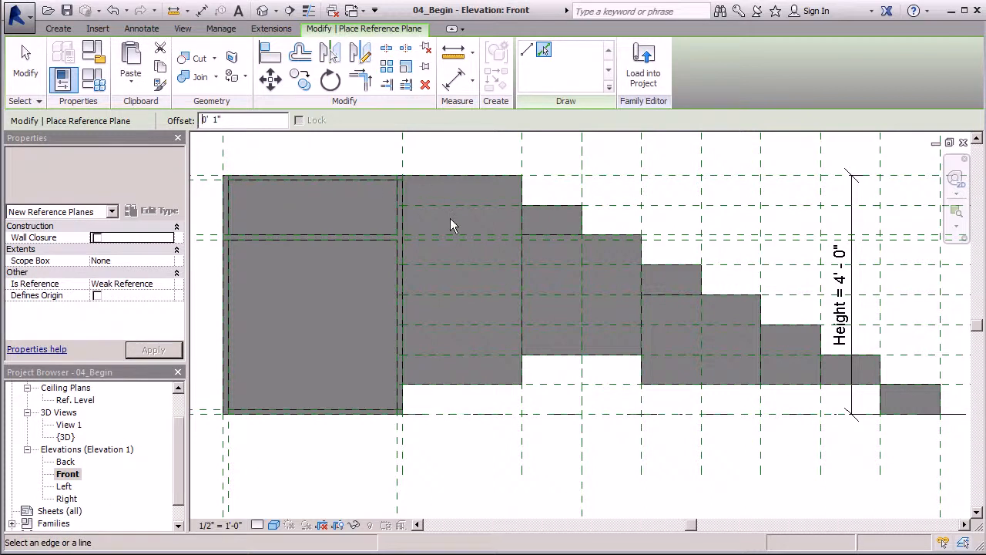
click(450, 178)
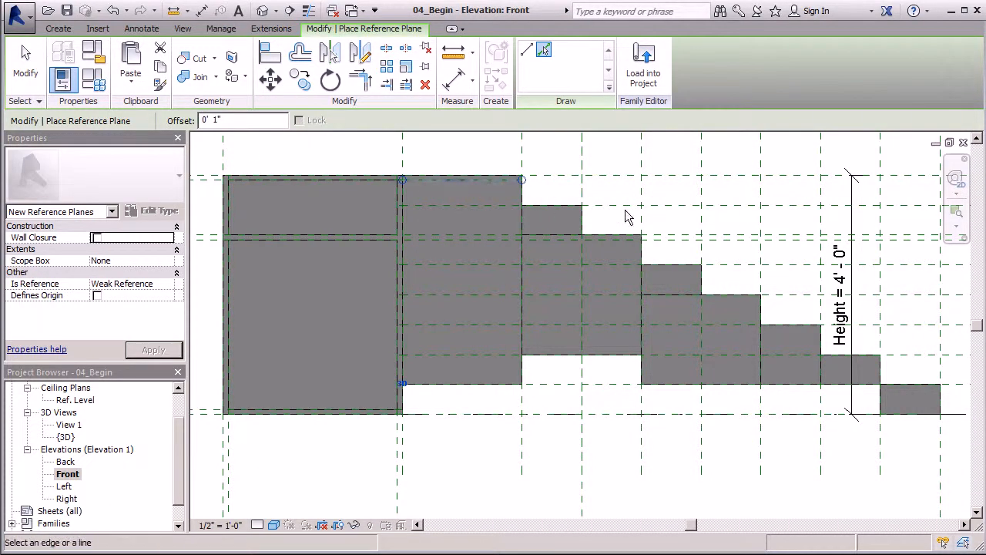
scroll(624, 217, down, 2)
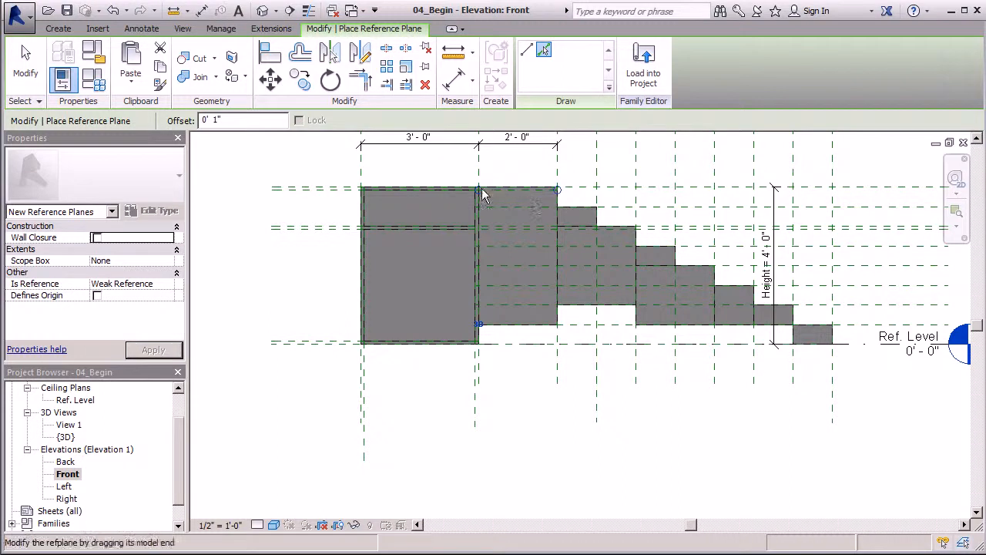
click(254, 191)
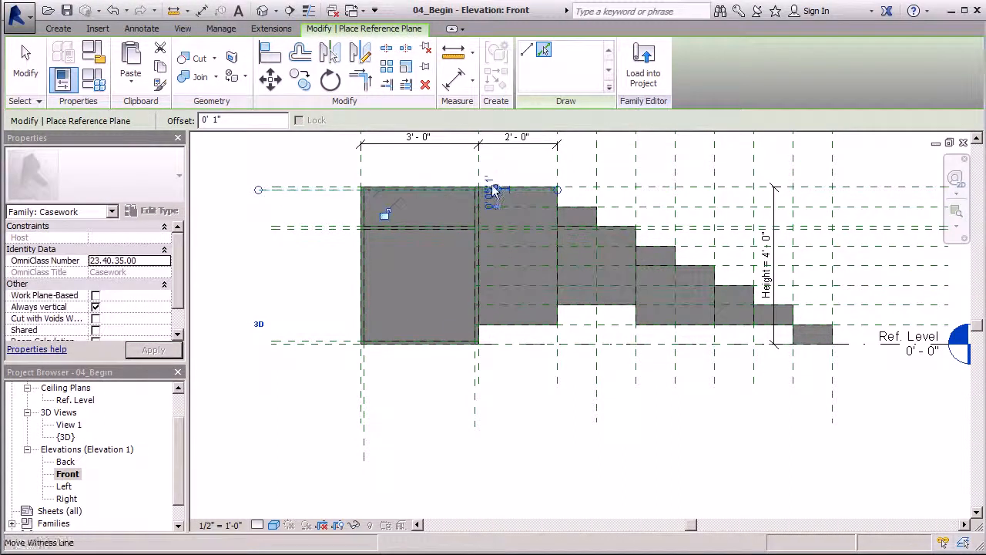
Place a reference plane 1" inside the 2' wide unit's right edge and extend it well below the casework
scroll(493, 191, up, 3)
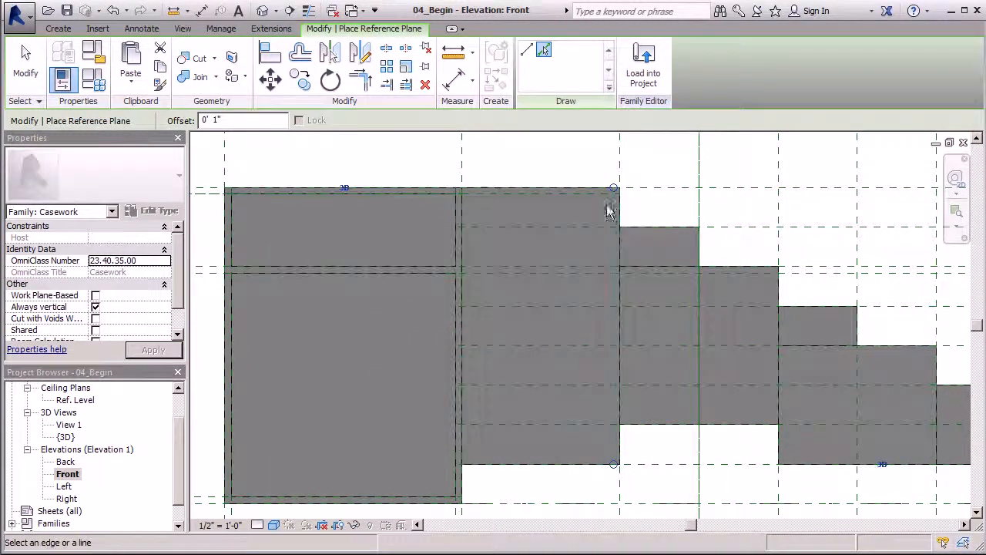
scroll(551, 184, down, 2)
click(582, 456)
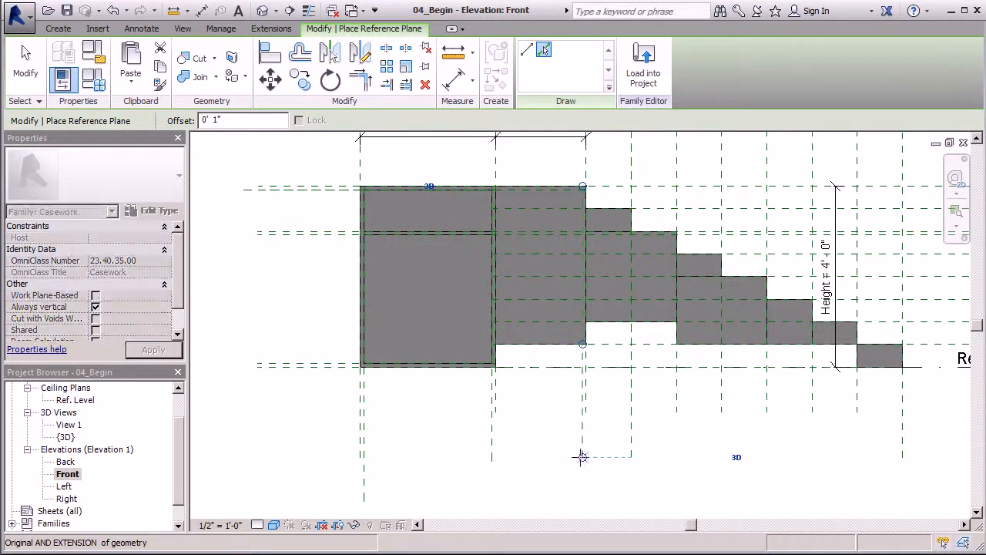
click(579, 468)
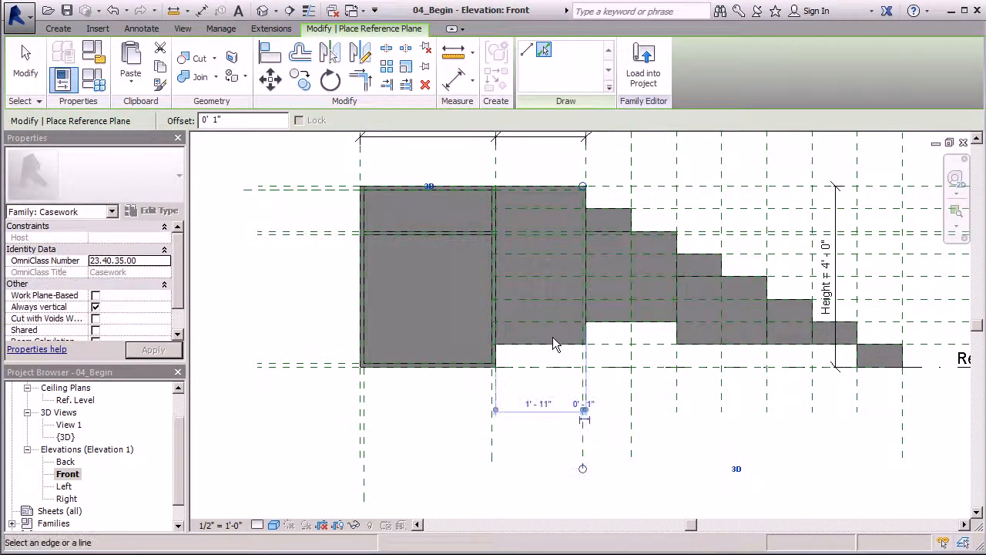
Add reference planes 1" inside the 2' wide unit's bottom and left edges, extending them left past the 3' unit and below the casework
click(553, 342)
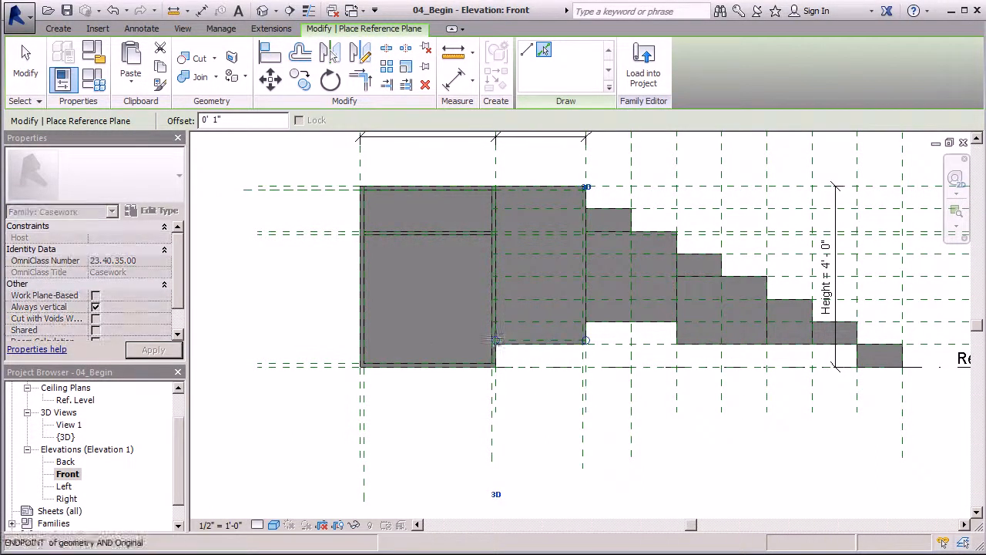
click(280, 339)
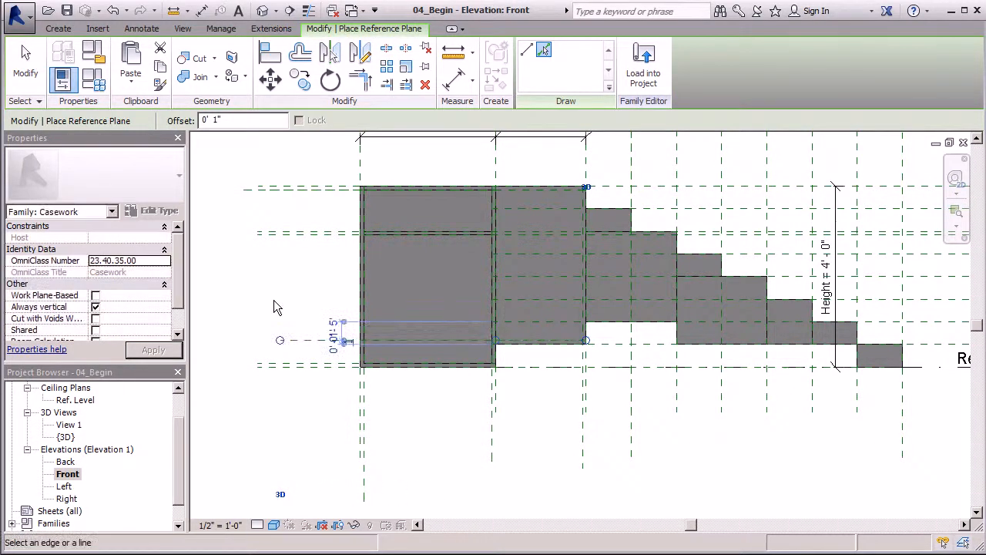
scroll(502, 194, up, 2)
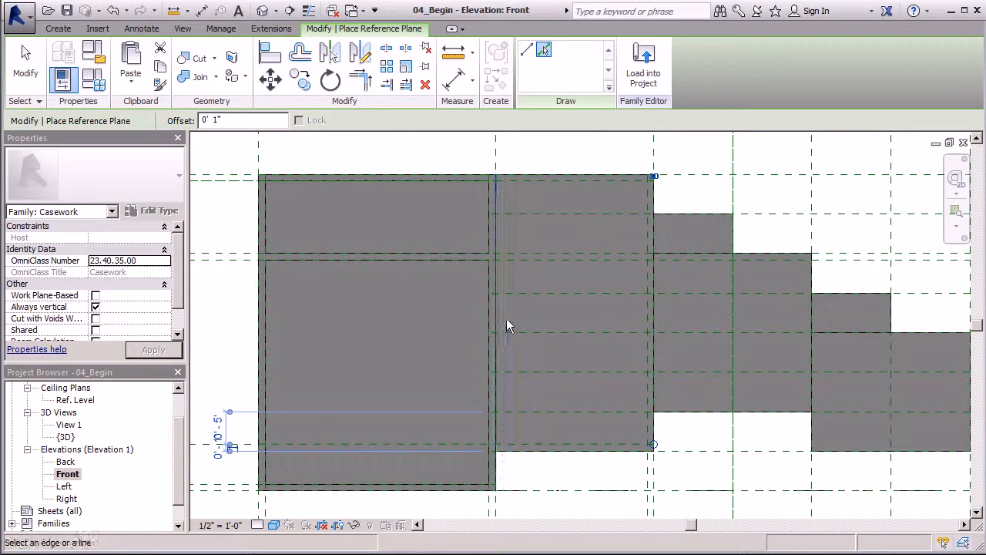
scroll(512, 204, down, 4)
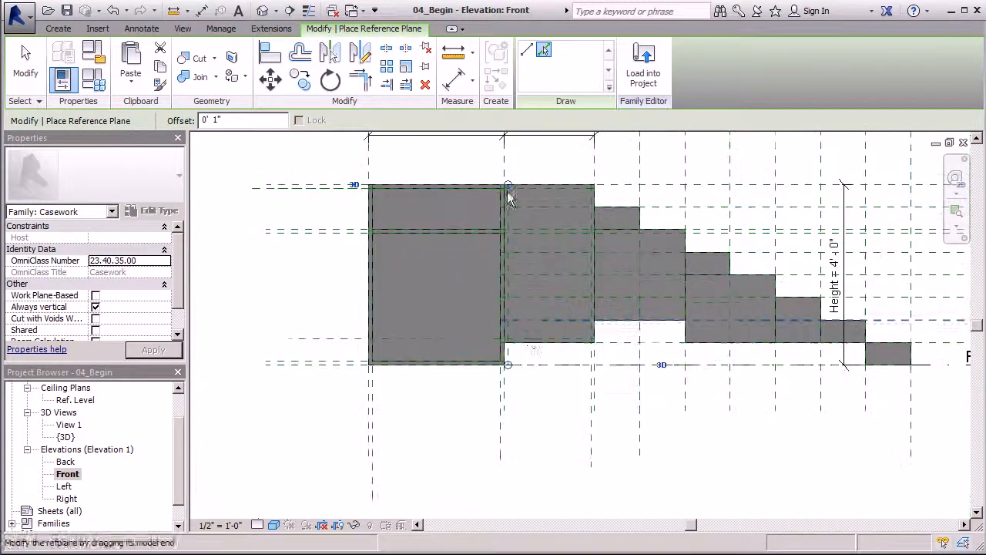
click(497, 317)
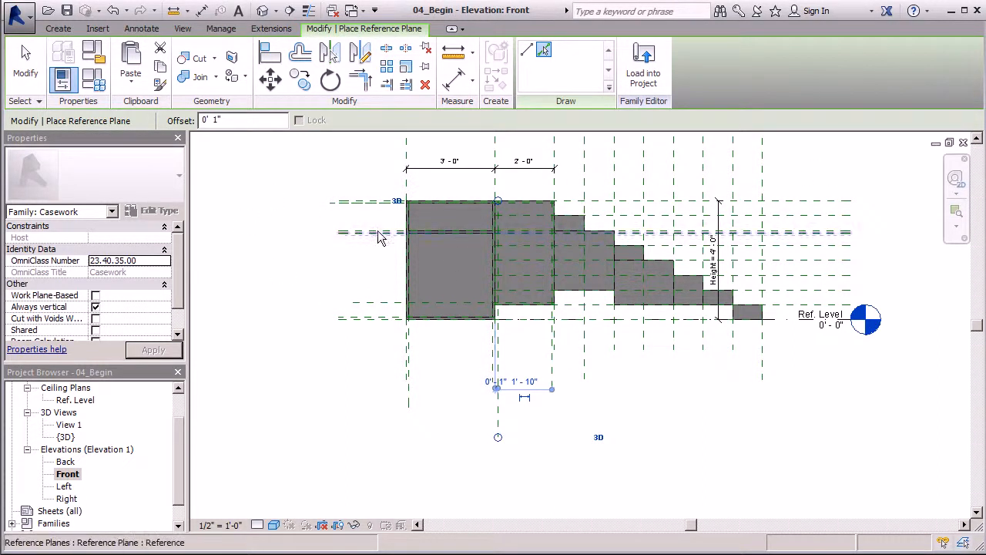
Start a void extrusion and sketch a rectangle for the 2' wide unit's upper opening between the inner reference planes
scroll(486, 194, up, 2)
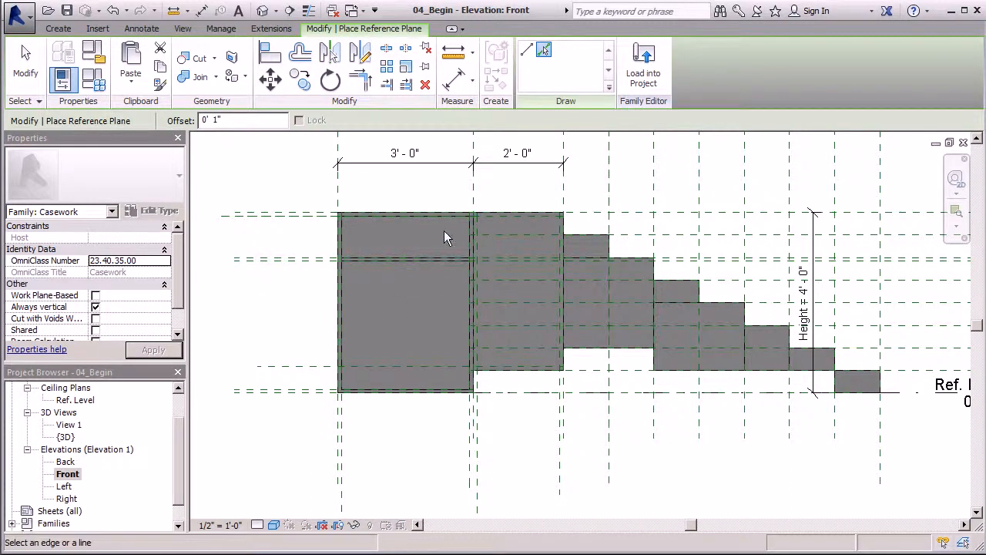
click(57, 28)
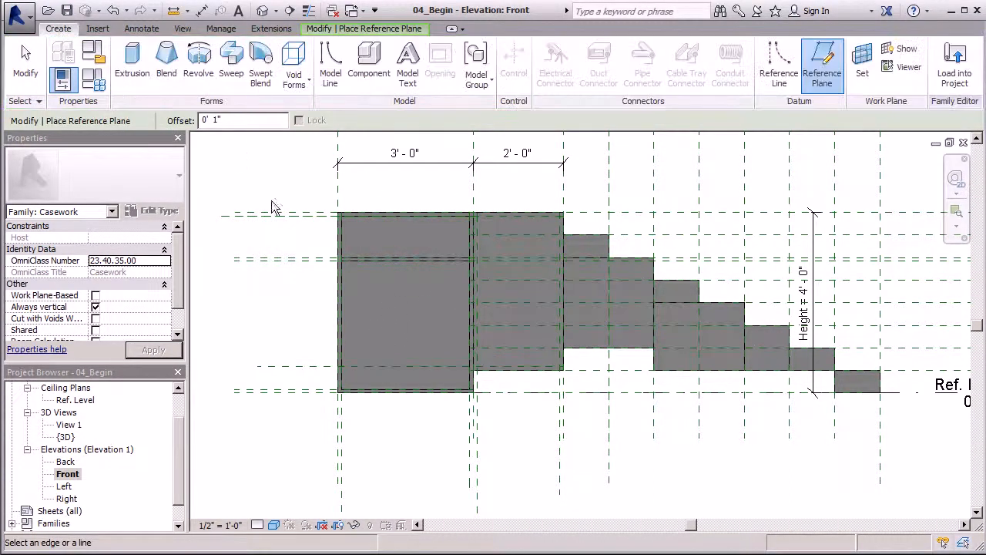
click(293, 77)
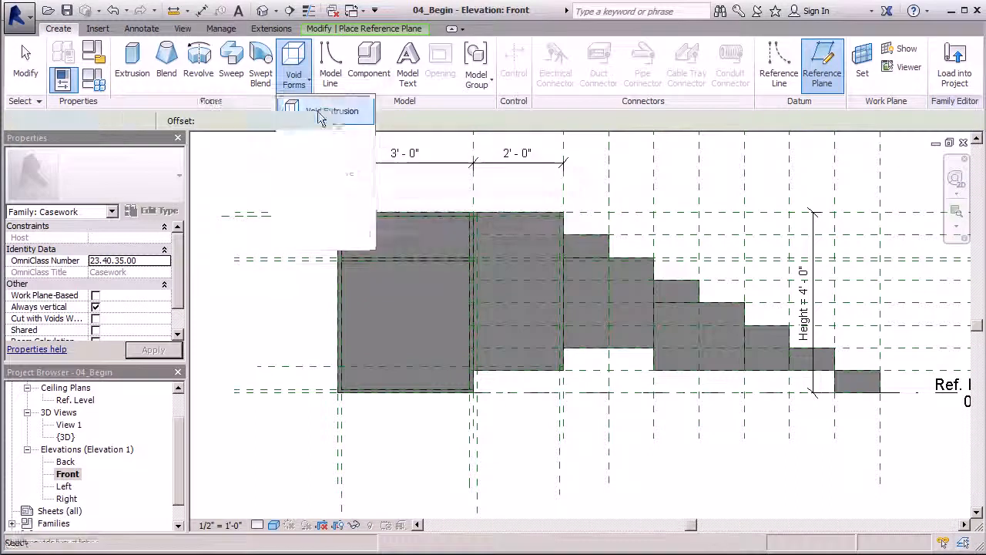
click(324, 111)
scroll(490, 235, up, 4)
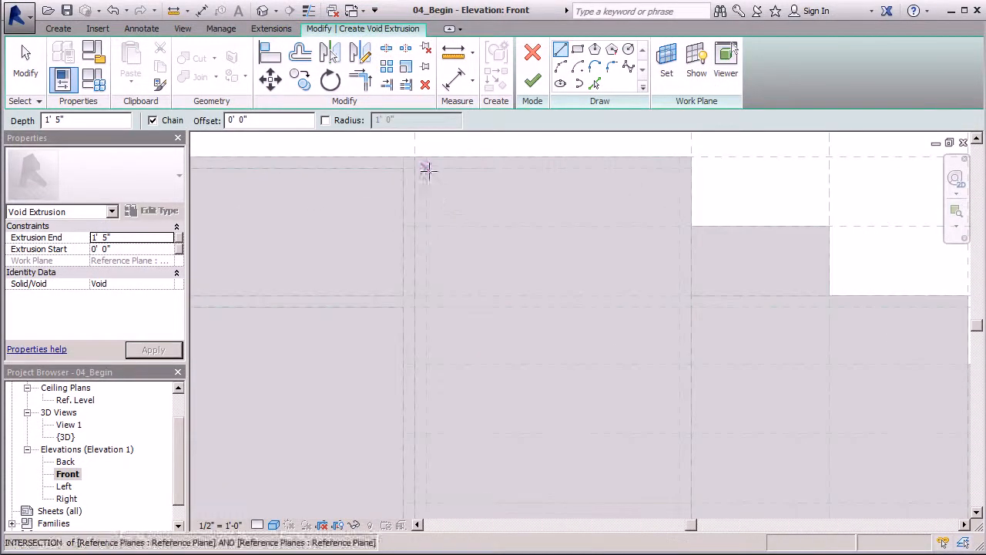
click(428, 168)
click(578, 49)
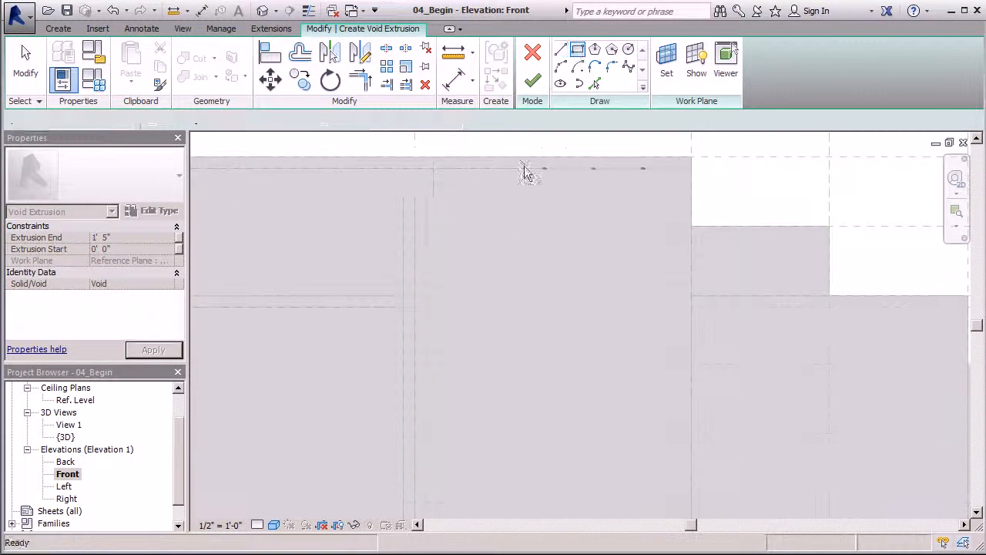
click(428, 169)
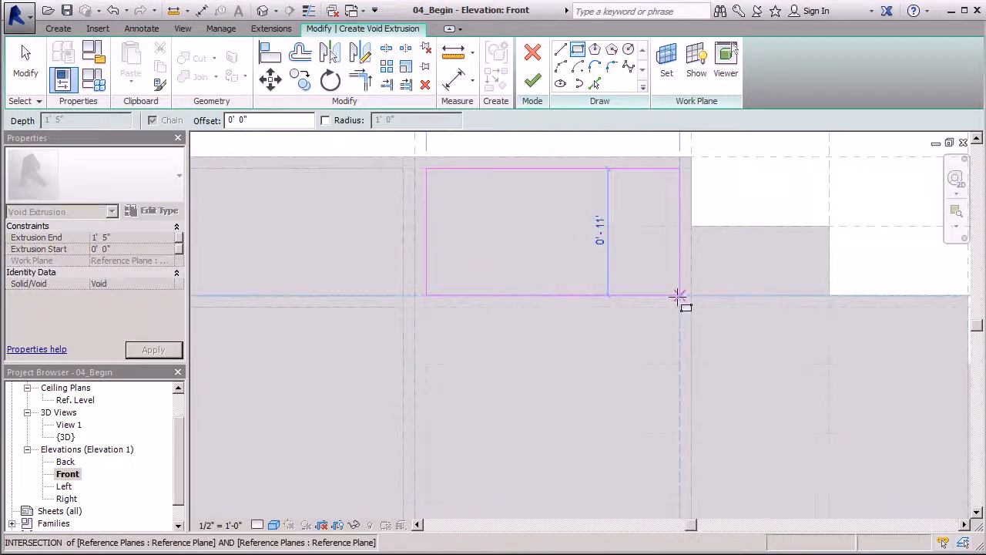
click(679, 296)
Sketch a second rectangle for the 2' wide unit's lower opening below the shelf, and finish the void sketch
scroll(502, 214, down, 2)
scroll(469, 289, up, 3)
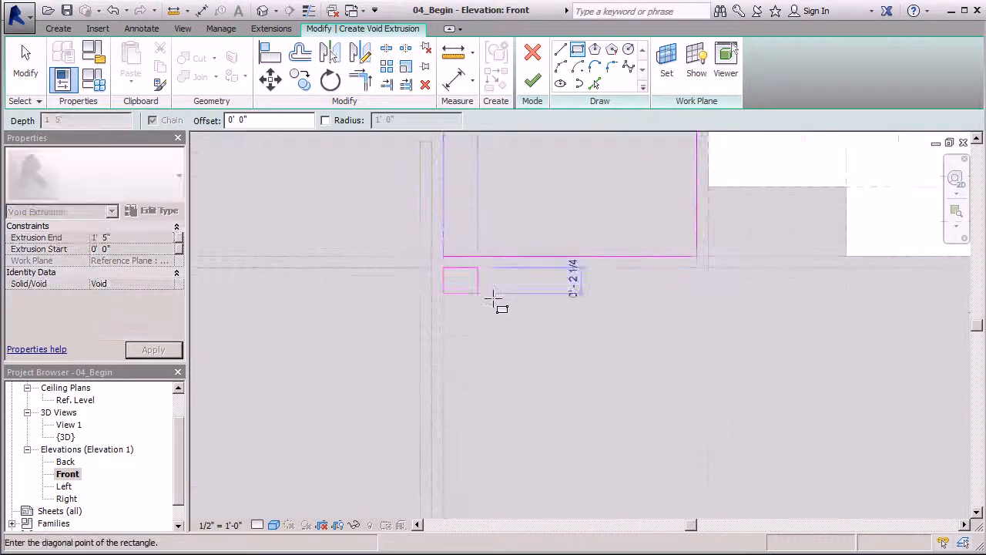
click(446, 271)
scroll(444, 268, down, 3)
click(565, 420)
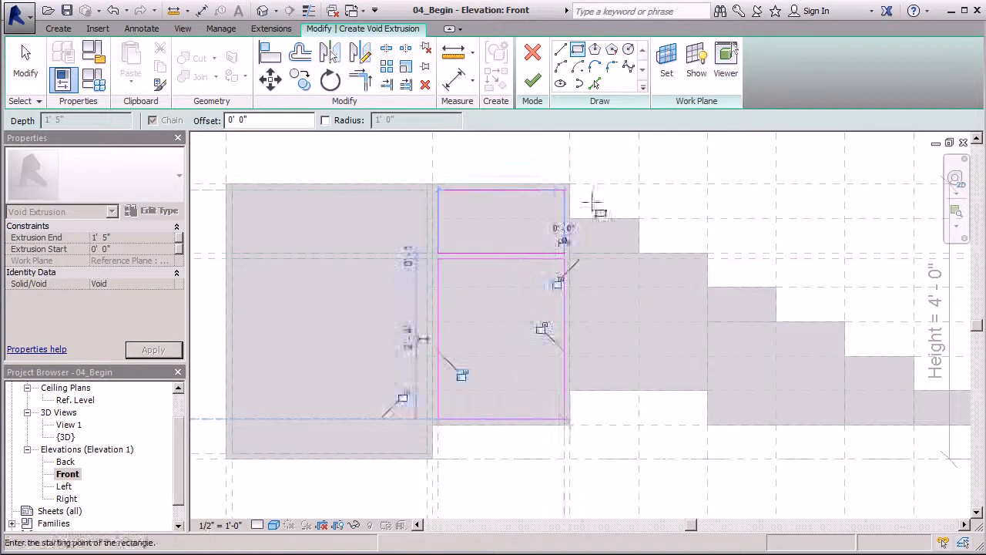
click(533, 80)
In the Ref. Level floor plan, stretch the void back to the reference plane inside the 2' unit's back edge and check it in 3D
scroll(185, 428, up, 1)
double_click(77, 413)
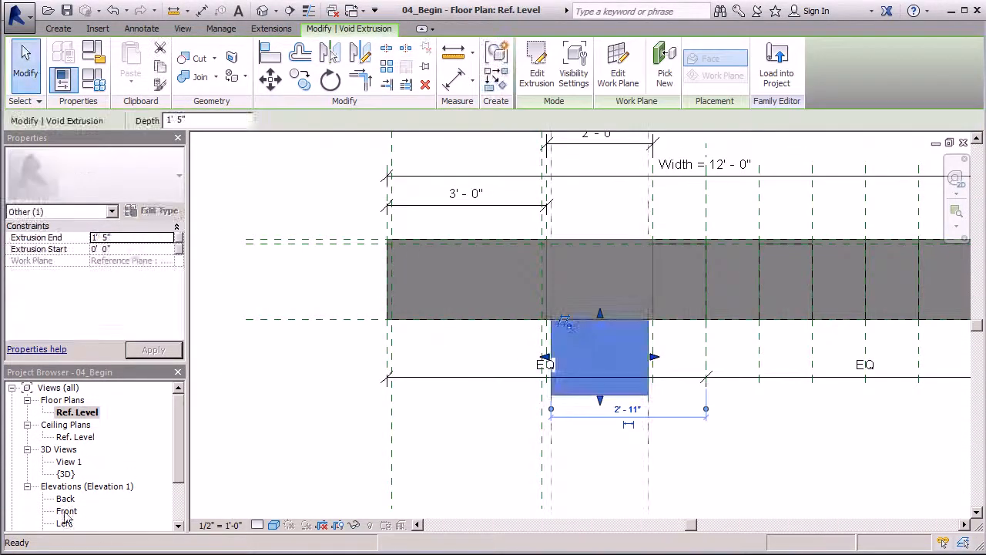
drag(601, 313, 598, 245)
click(598, 198)
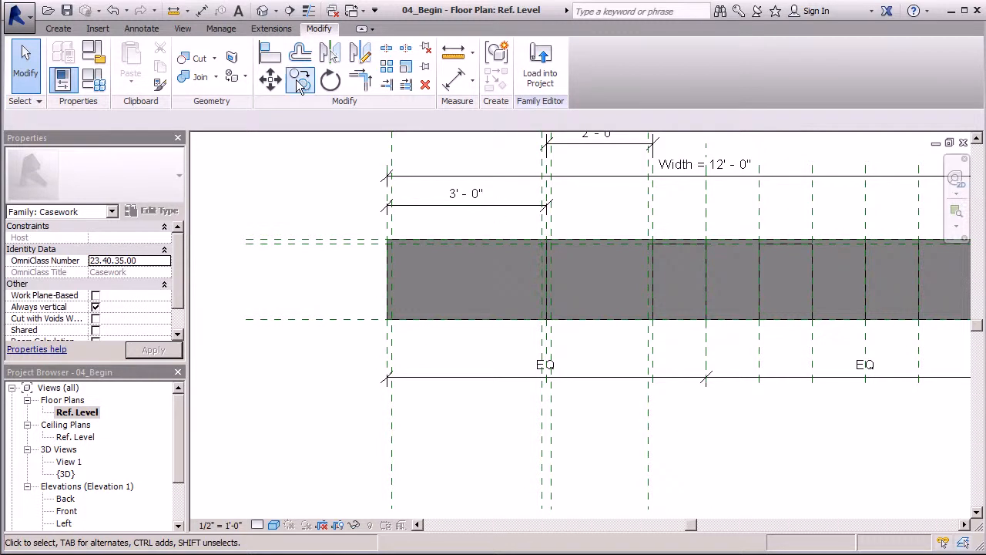
click(262, 12)
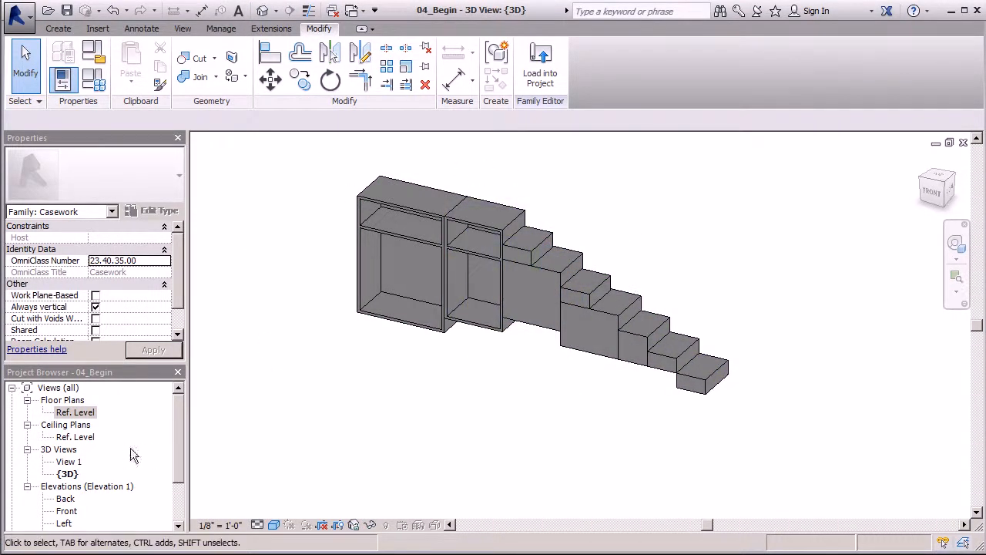
In the Front elevation, place a reference plane offset 1" below the top edge of the first step beside the 2' wide unit
drag(182, 431, 181, 475)
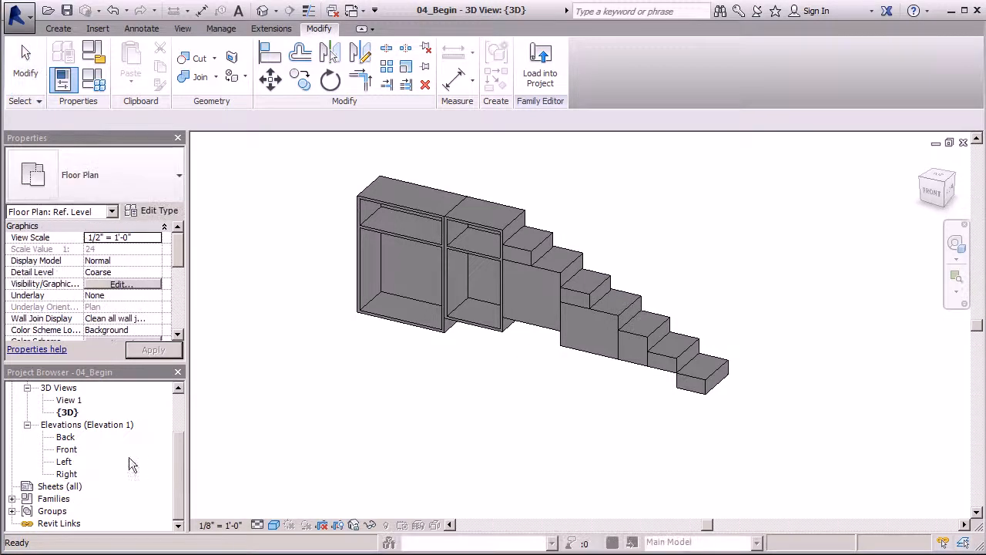
double_click(69, 447)
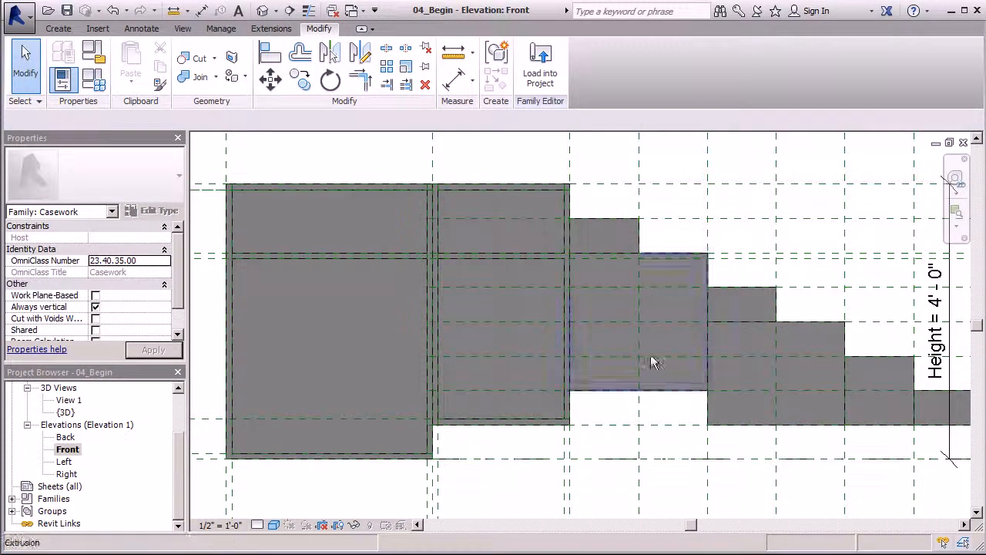
click(59, 28)
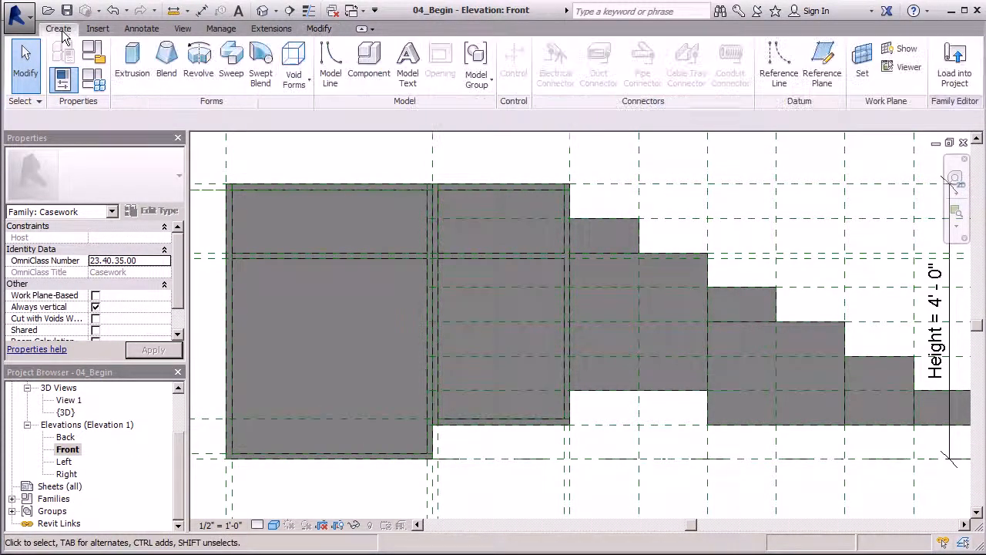
click(822, 61)
click(544, 50)
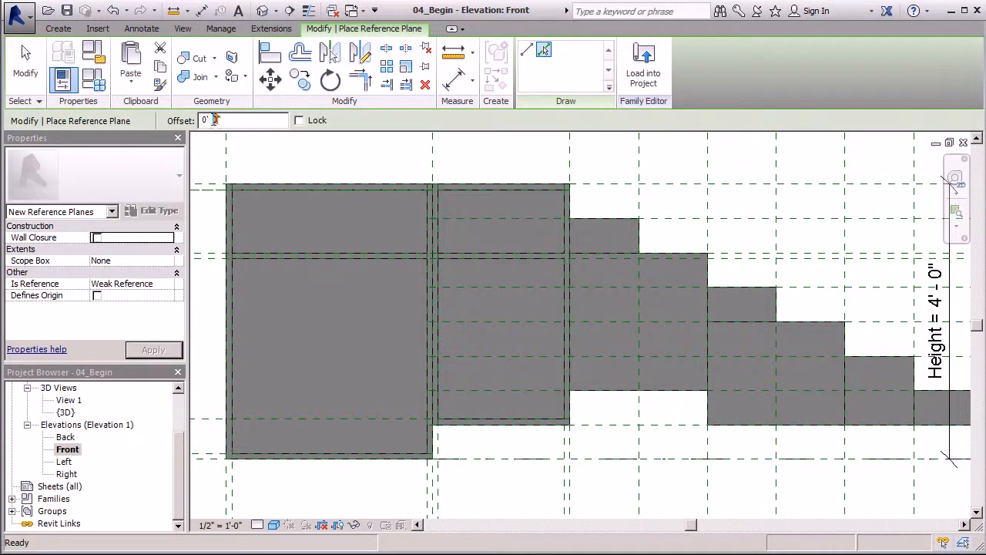
click(608, 222)
scroll(678, 224, down, 2)
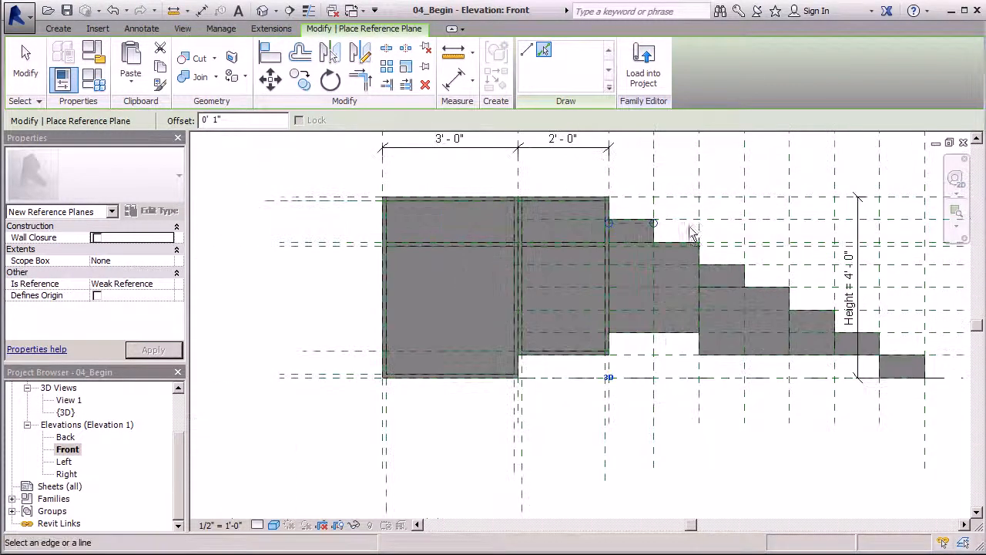
Place a reference plane 1" inside the first step's right edge and extend it well below the casework
scroll(616, 235, up, 3)
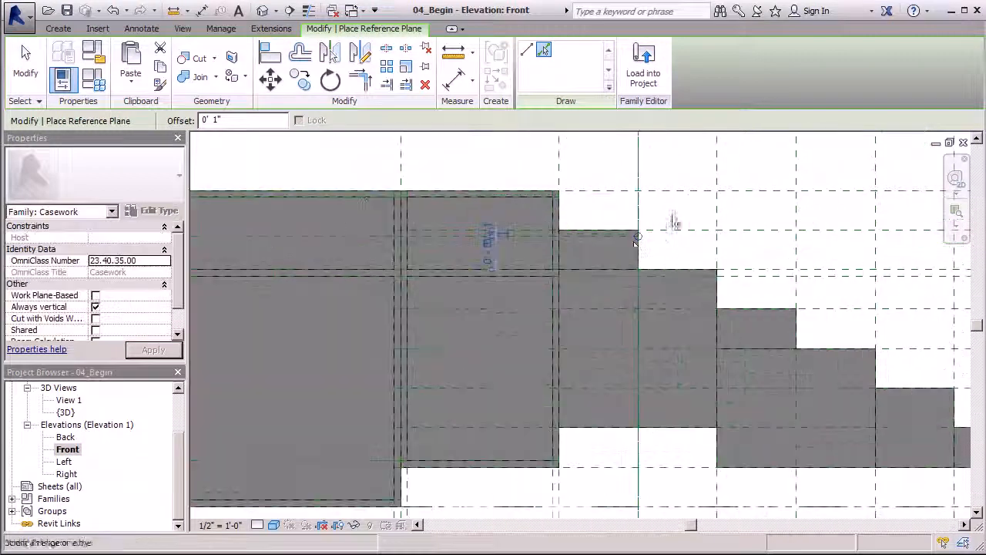
scroll(616, 231, down, 2)
click(623, 248)
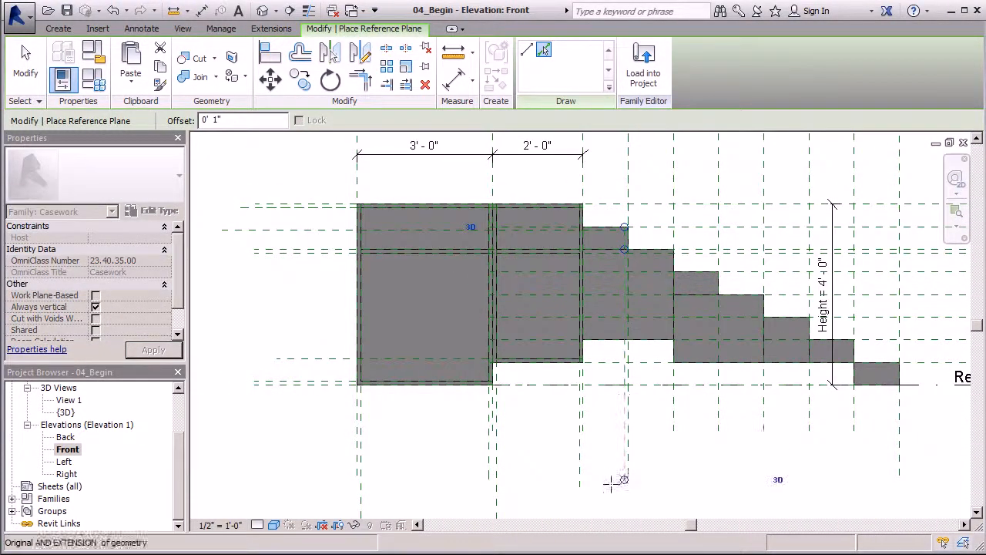
click(624, 497)
Place a reference plane 1" above the bottom edge of the stepped unit beside the 2' unit and extend it left past the 3' unit
scroll(620, 324, up, 2)
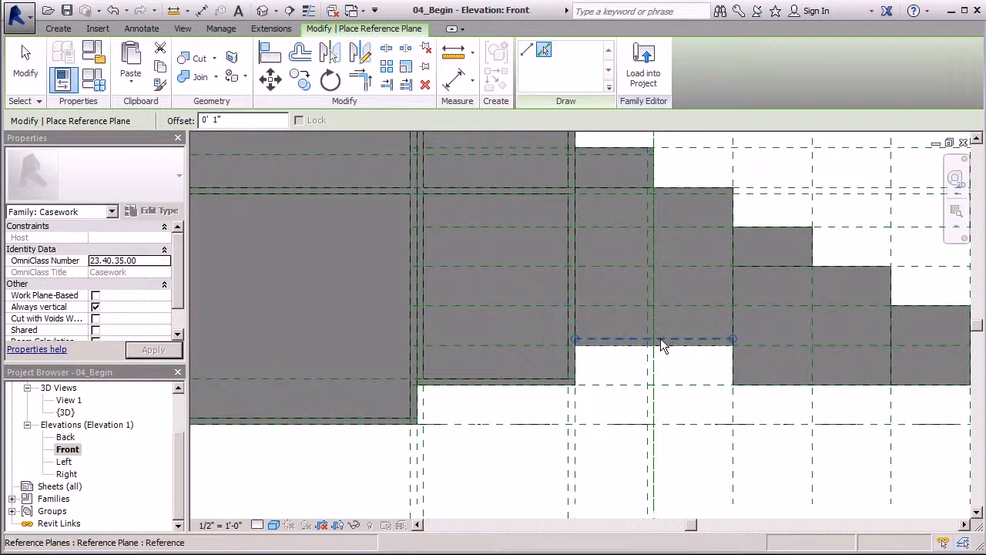
scroll(626, 346, down, 2)
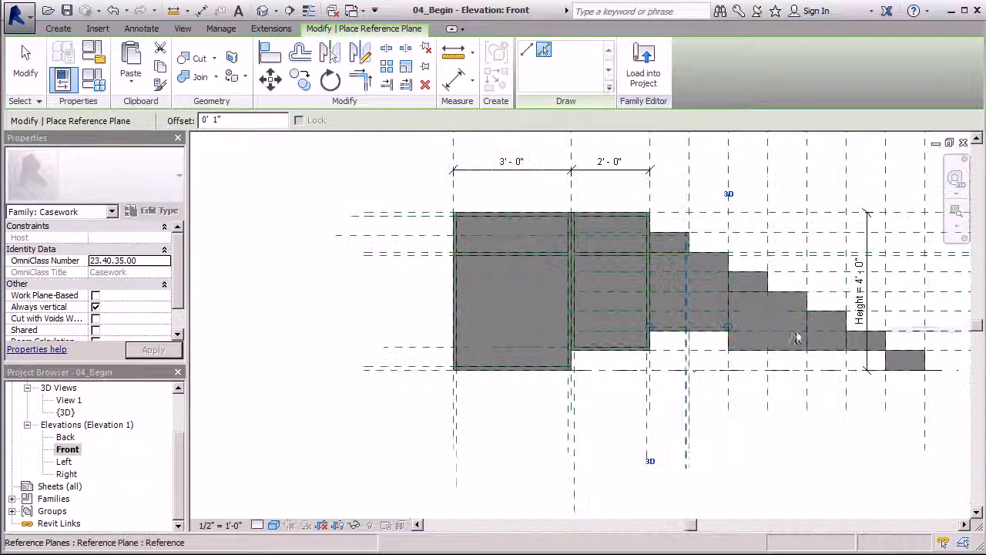
click(647, 326)
click(324, 326)
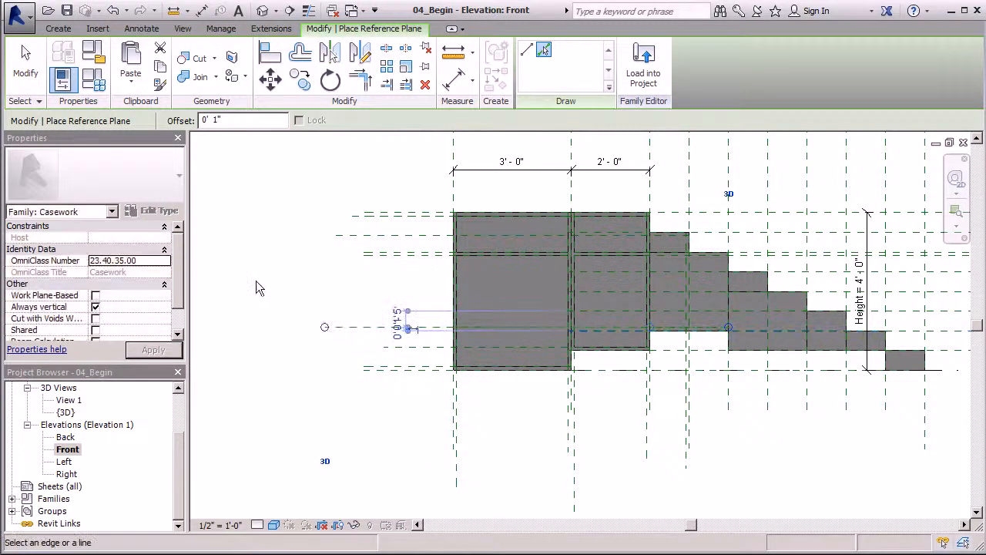
Place a reference plane 1" inside the right edge of that unit's lower step, extend it above and below the casework, and end the command
scroll(693, 327, up, 2)
scroll(717, 238, up, 1)
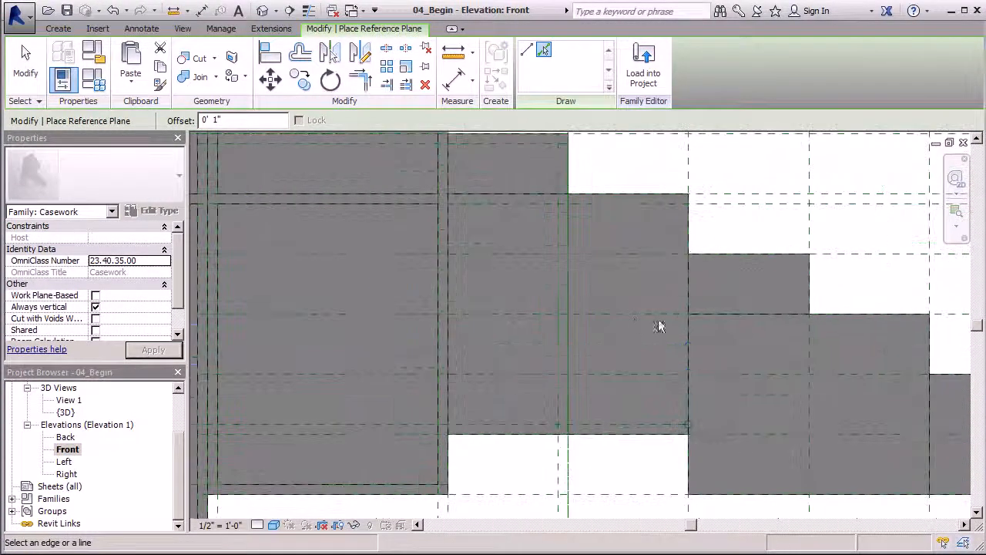
scroll(554, 242, down, 2)
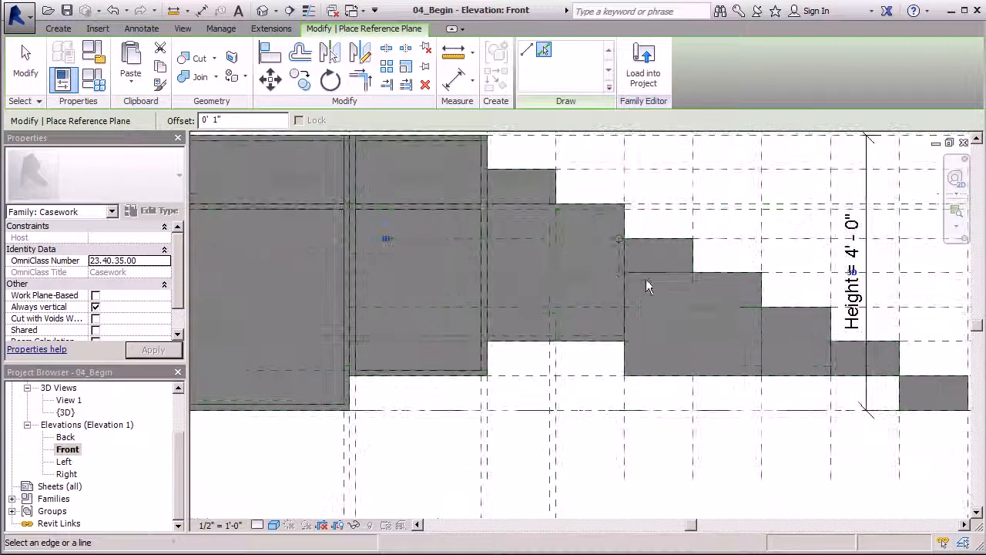
scroll(580, 460, down, 2)
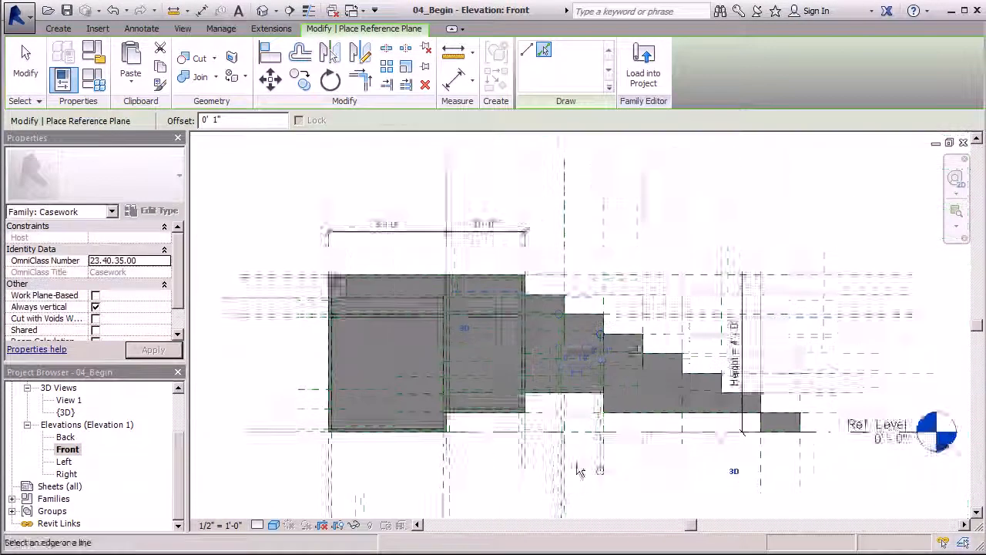
drag(597, 354, 597, 148)
click(26, 63)
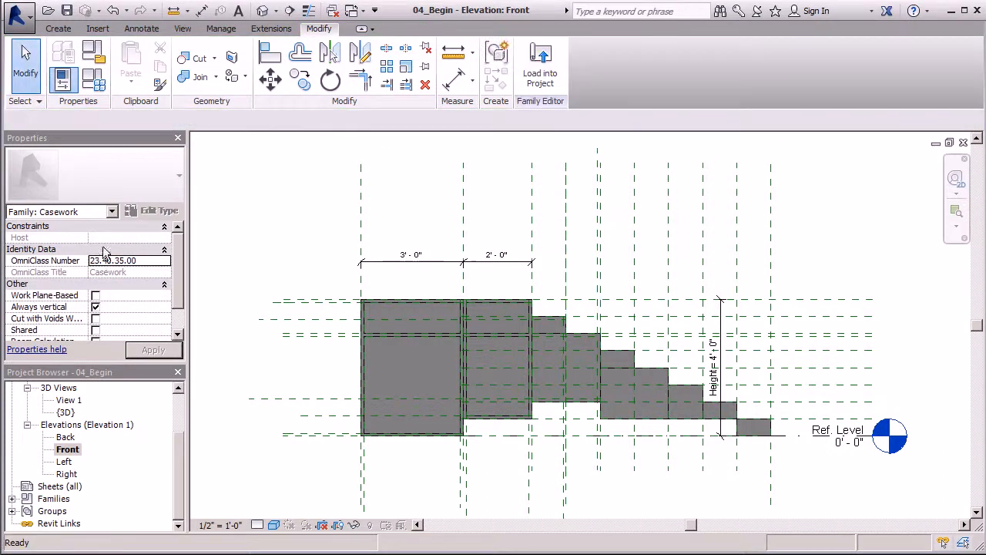
Start a void extrusion sketch for the stepped unit beside the 2' wide unit in the Front elevation
click(59, 28)
click(294, 73)
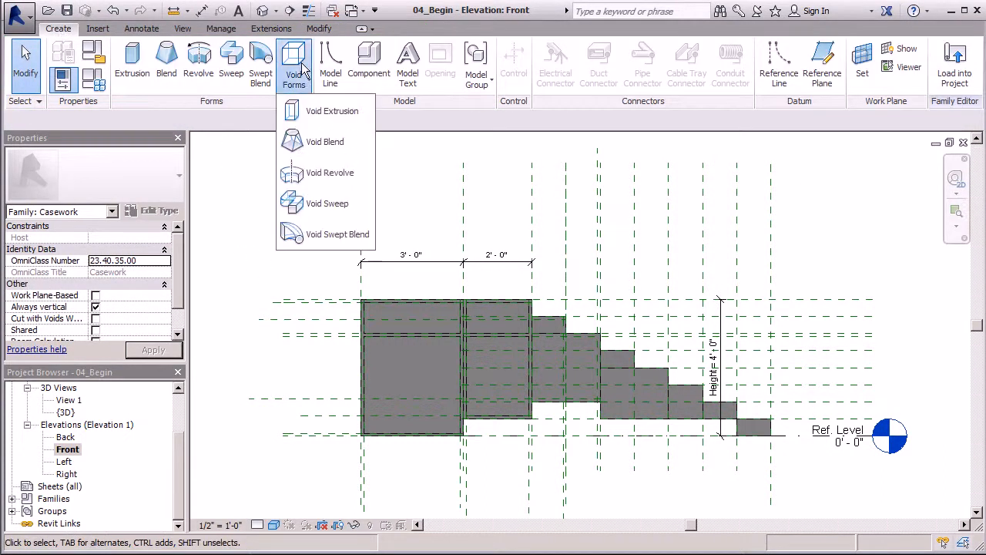
click(339, 112)
scroll(599, 359, up, 4)
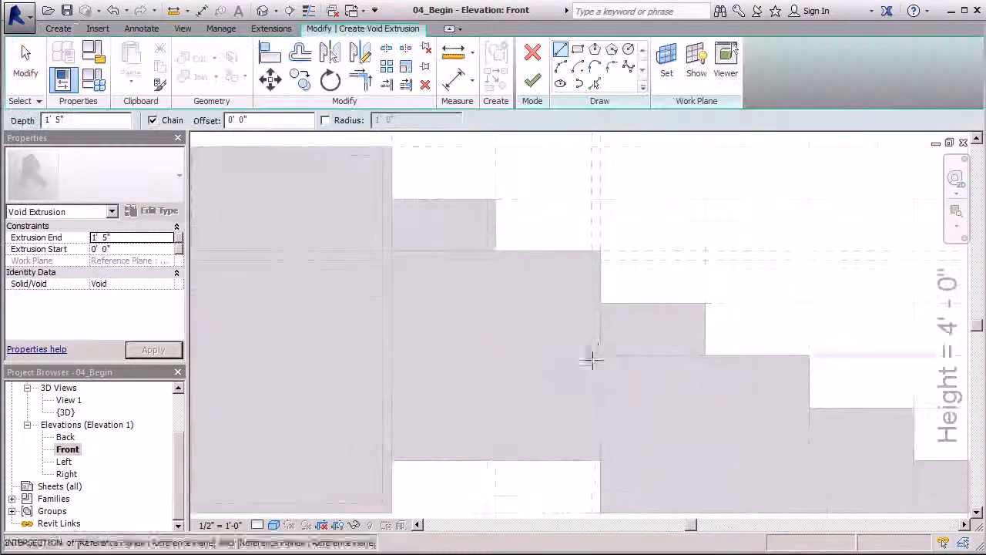
scroll(398, 220, up, 2)
click(381, 199)
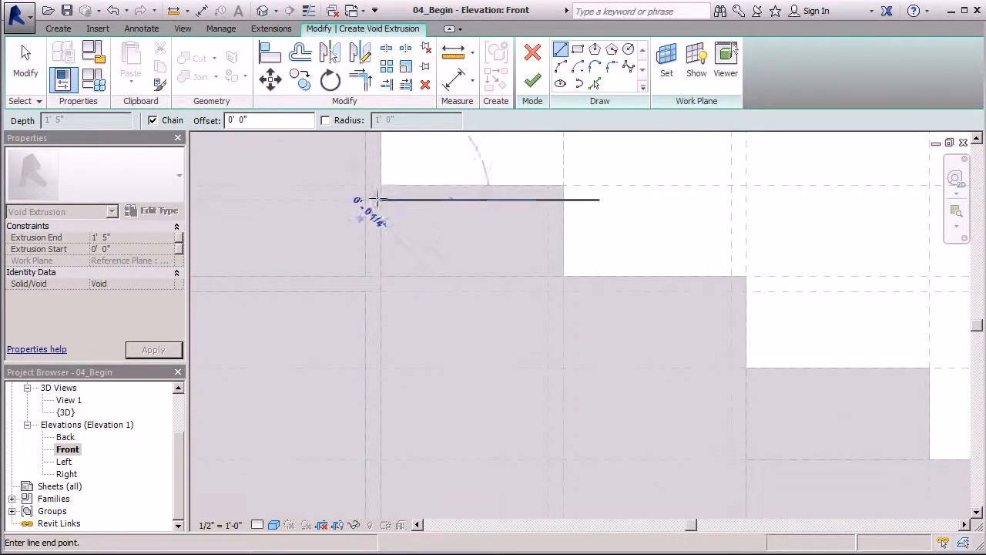
click(578, 50)
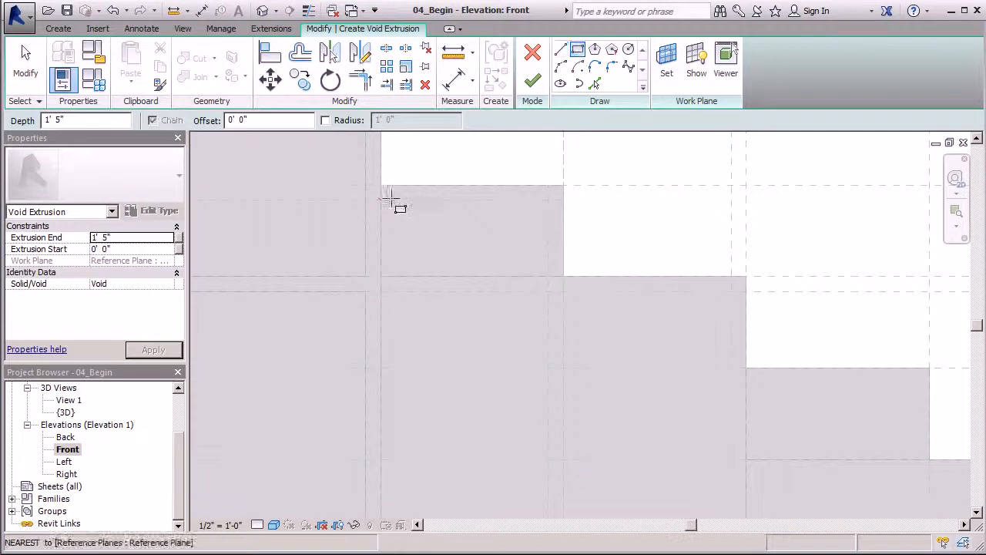
scroll(52, 52, up, 1)
click(27, 58)
scroll(443, 262, up, 5)
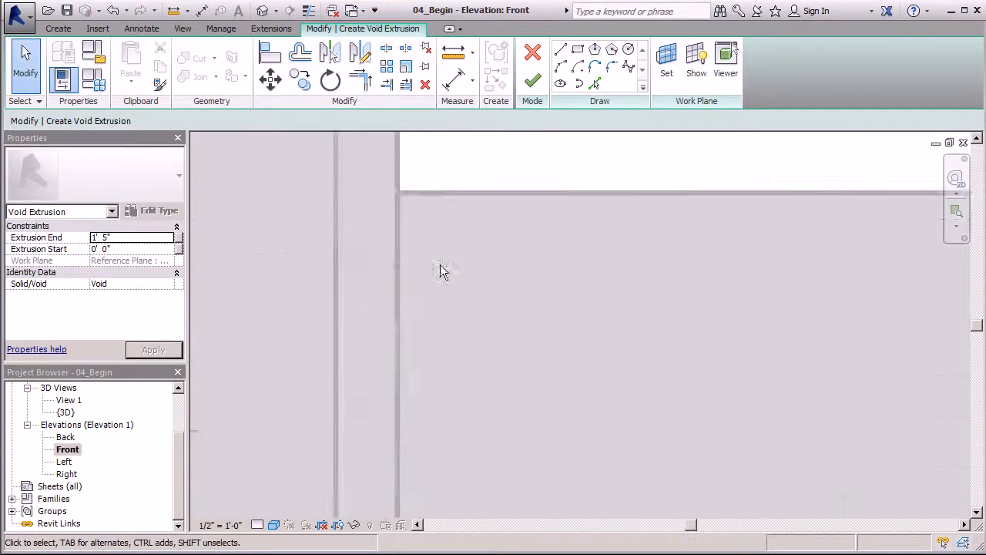
click(369, 243)
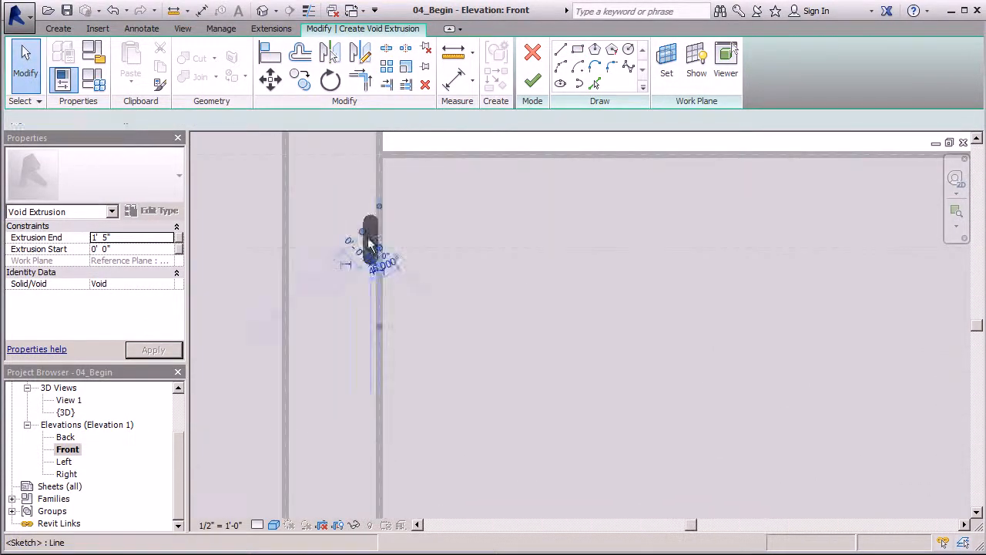
click(425, 85)
Sketch a rectangle in the unit's upper step, from its left edge and base to the 1" offset planes inside its top and right edges
scroll(410, 212, down, 4)
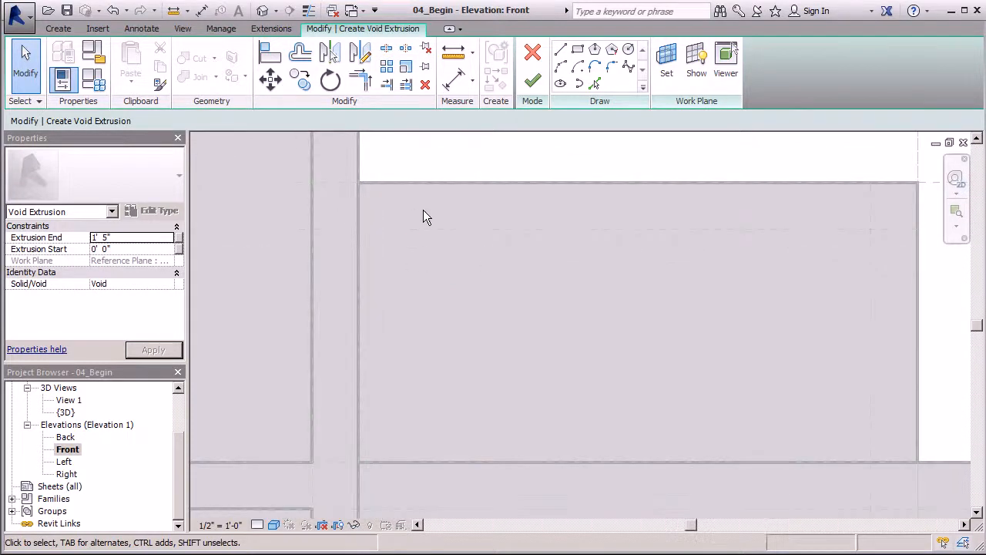
click(577, 49)
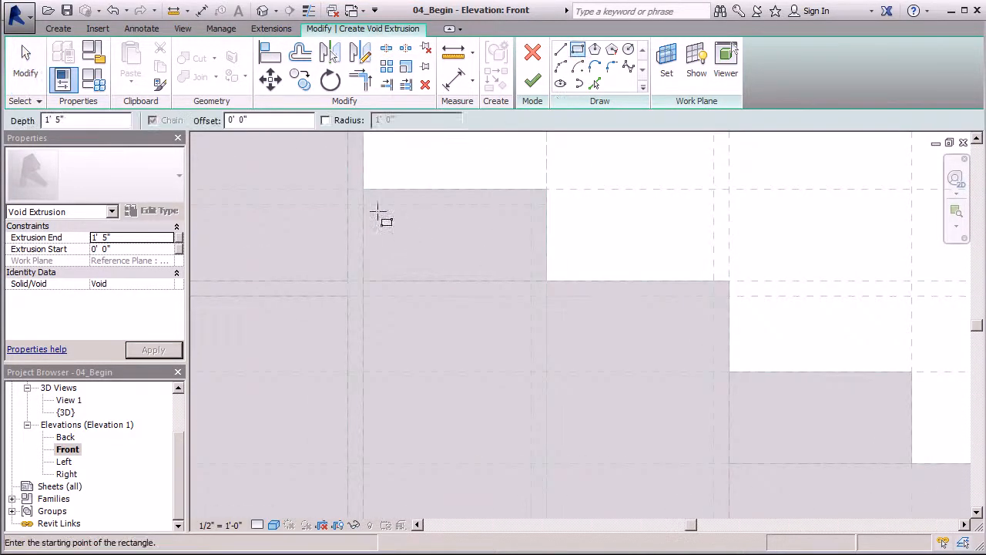
click(364, 205)
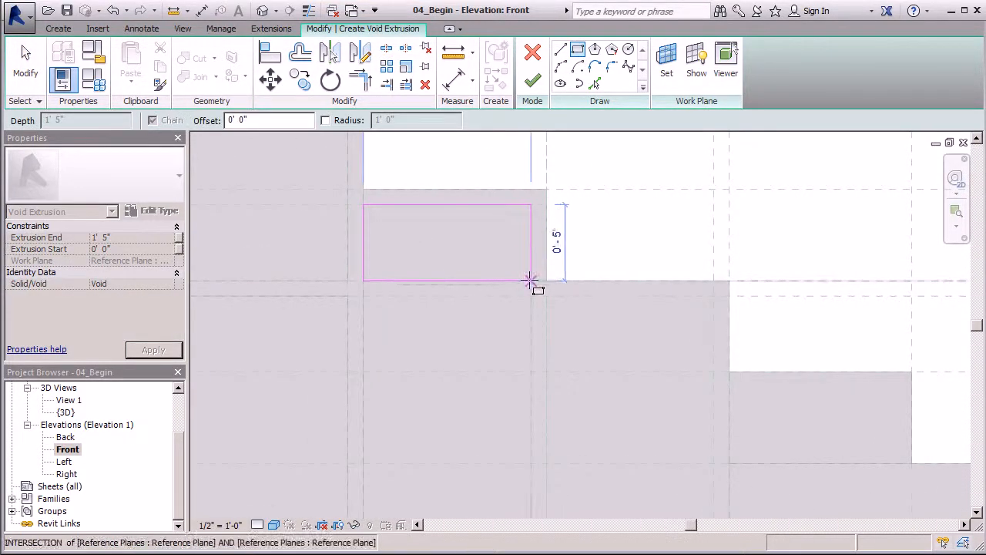
click(530, 275)
Sketch a second rectangle in the unit's larger lower part, bounded by its left edge and the 1" offset planes, and finish the void extrusion
scroll(385, 255, down, 2)
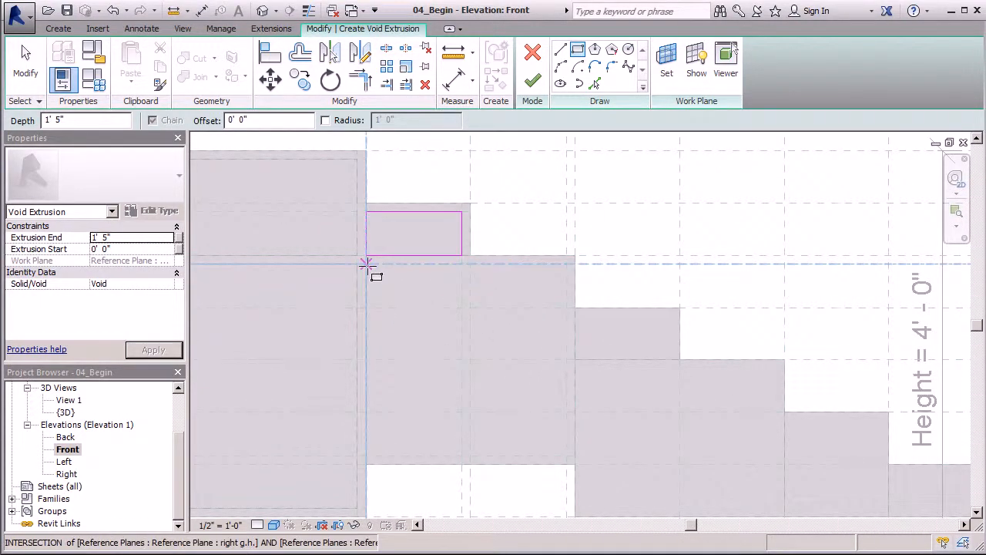
click(367, 265)
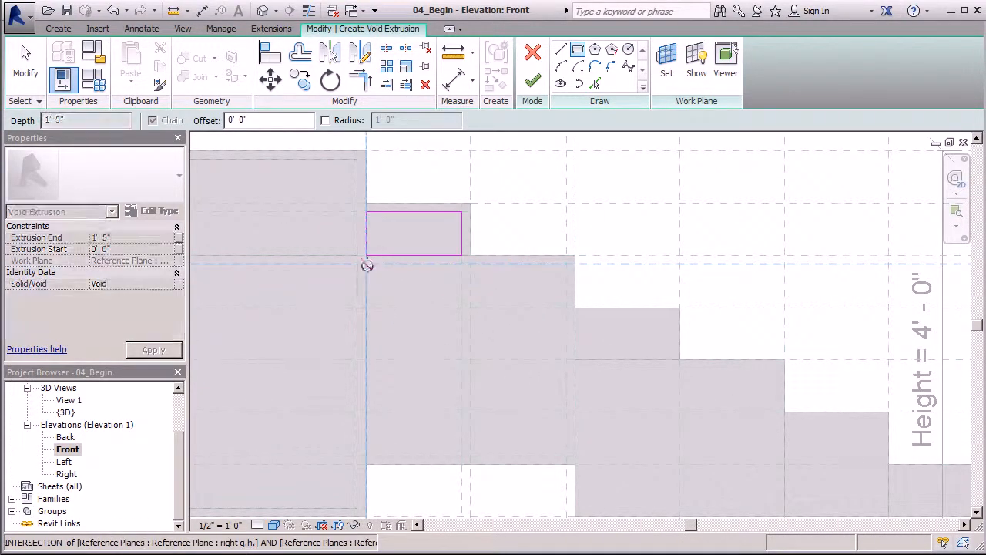
click(567, 455)
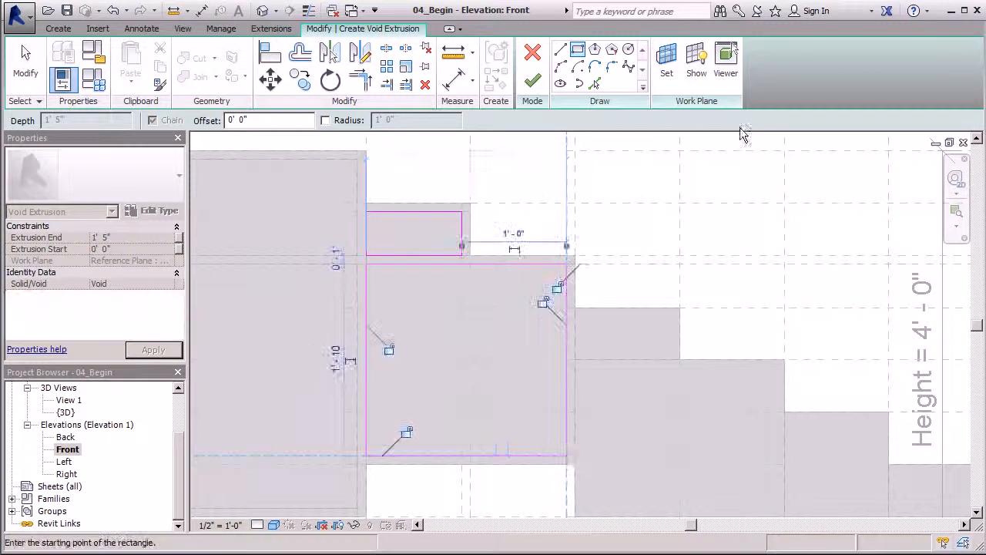
click(532, 80)
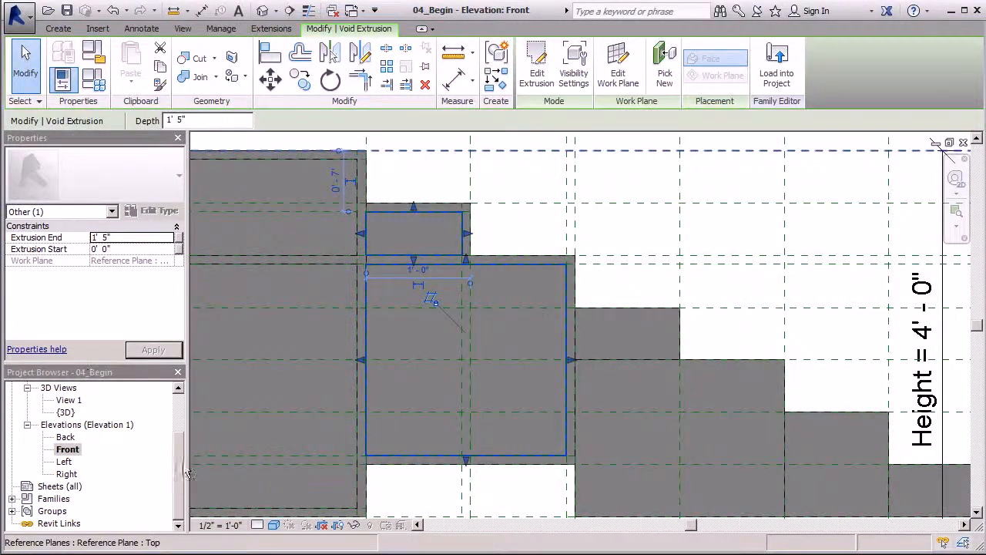
In the Ref. Level floor plan, stretch the void extrusion's end back through the casework to the reference plane just inside its back face
scroll(175, 459, up, 3)
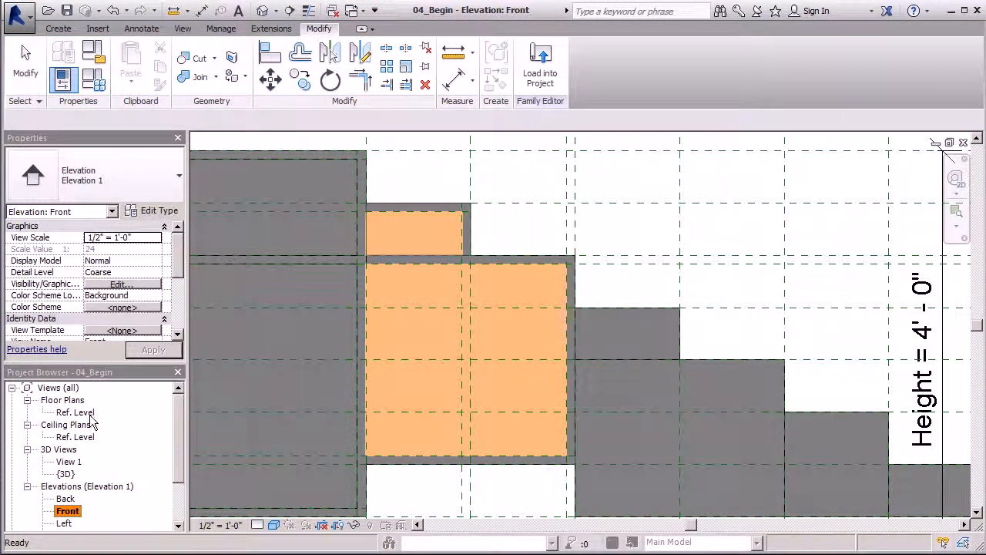
double_click(77, 413)
scroll(251, 341, down, 2)
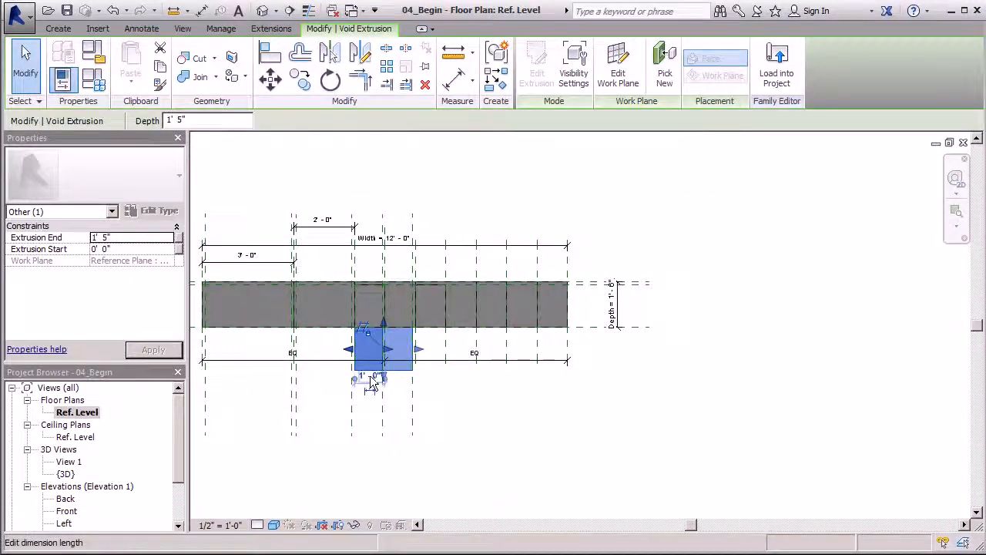
scroll(369, 375, up, 3)
drag(398, 374, 398, 190)
click(601, 393)
scroll(659, 467, down, 1)
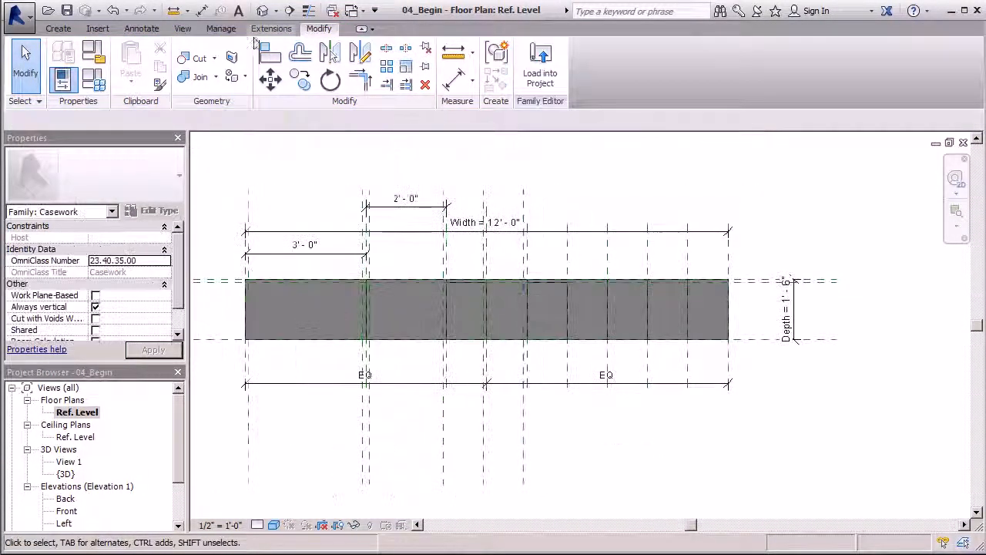
Open the default 3D view and examine the openings cut into the casework units
click(263, 11)
scroll(340, 212, down, 3)
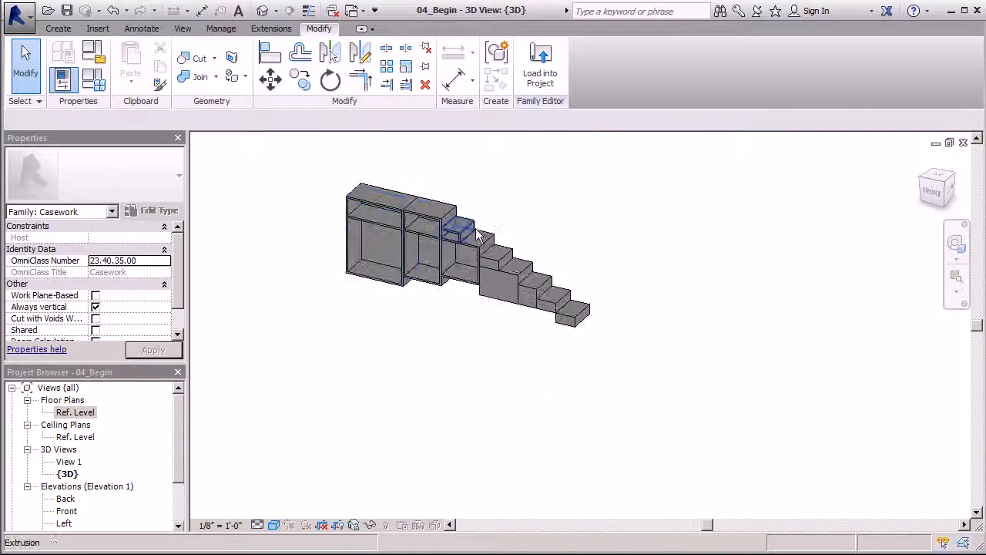
scroll(462, 245, up, 3)
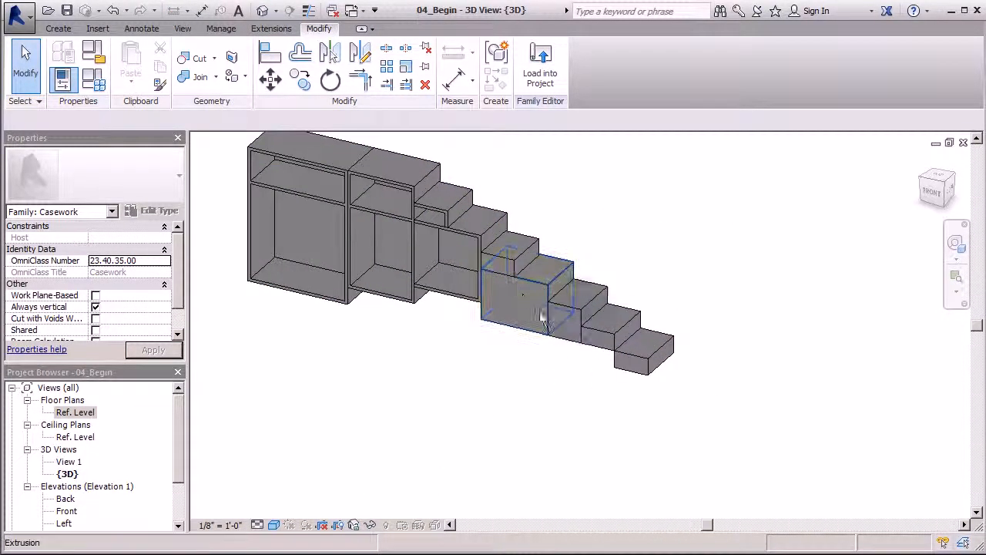
scroll(604, 387, down, 2)
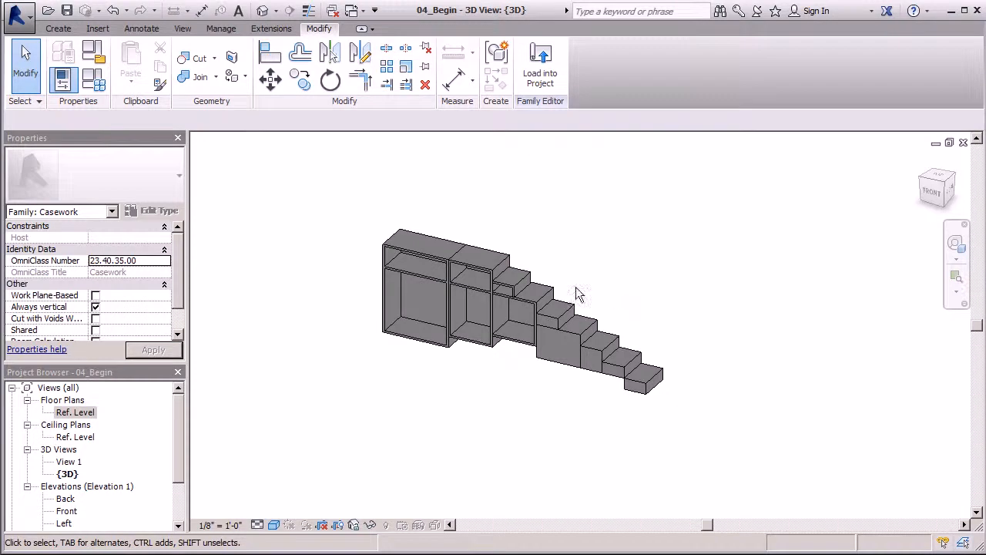
scroll(555, 316, up, 2)
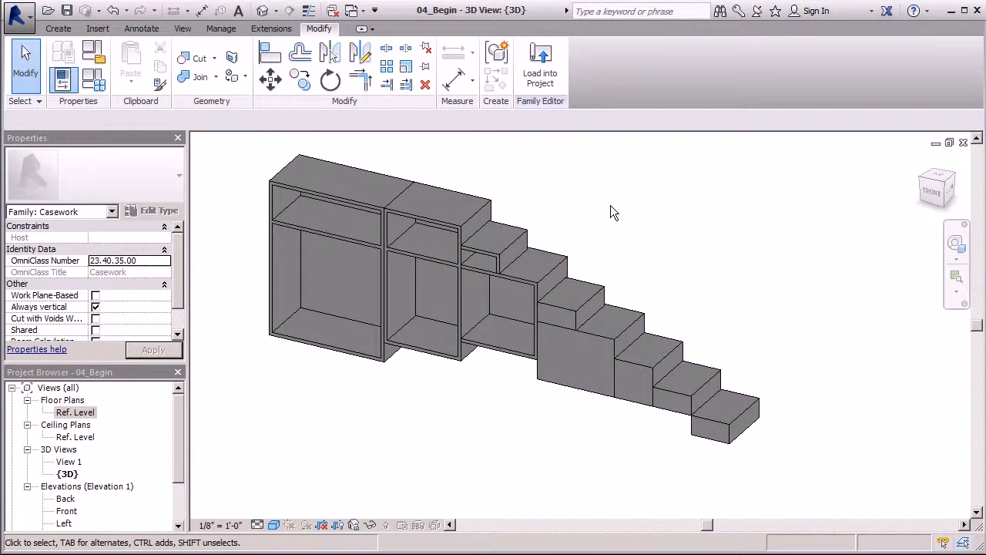